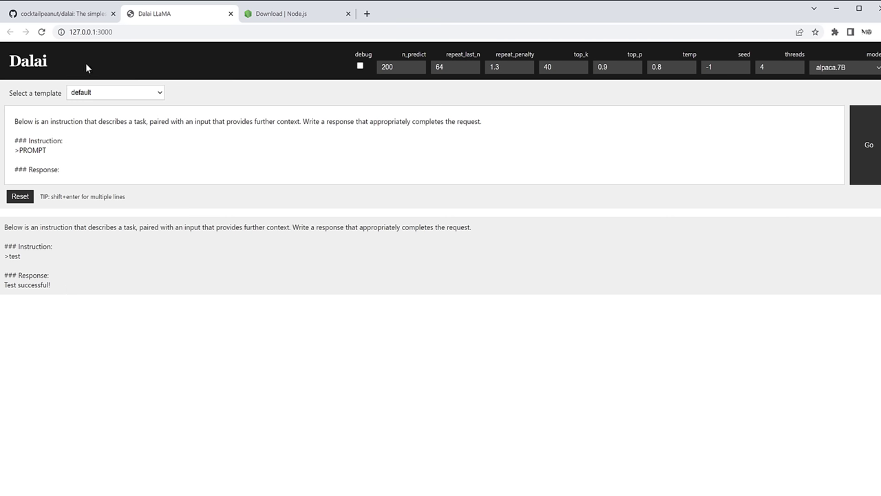
Open the cocktailpeanut/dalai GitHub repository and look over its file list and the start of the README
left_click(49, 15)
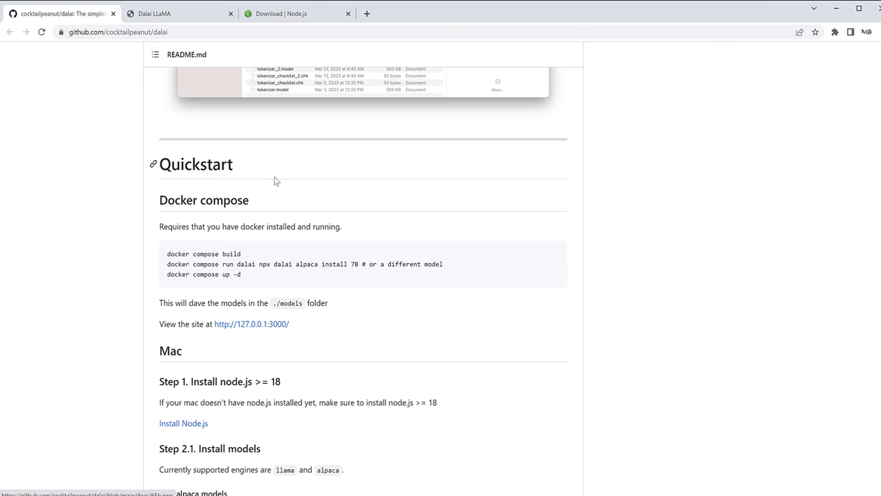
scroll(273, 181, "up", 15)
scroll(265, 170, "up", 20)
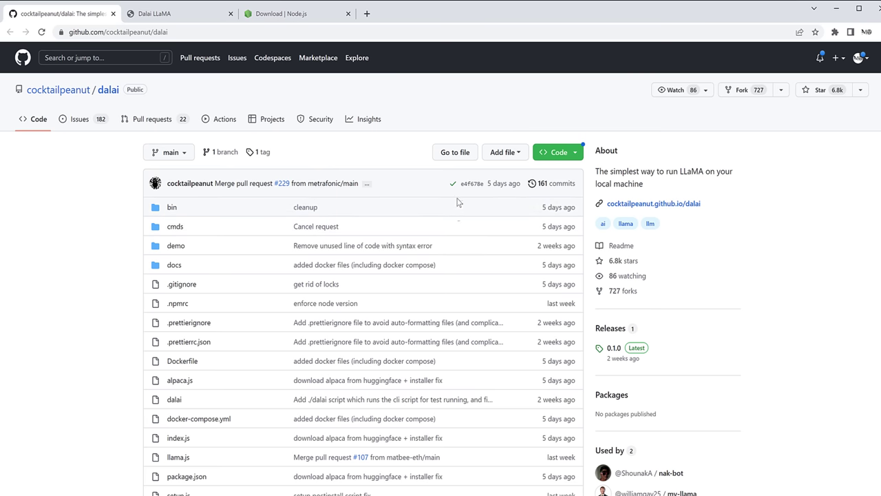
scroll(644, 331, "down", 2)
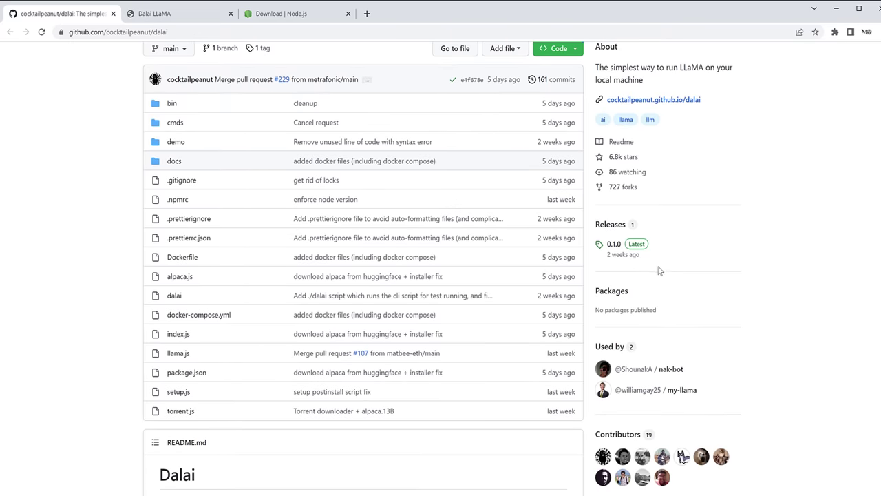
scroll(399, 252, "up", 2)
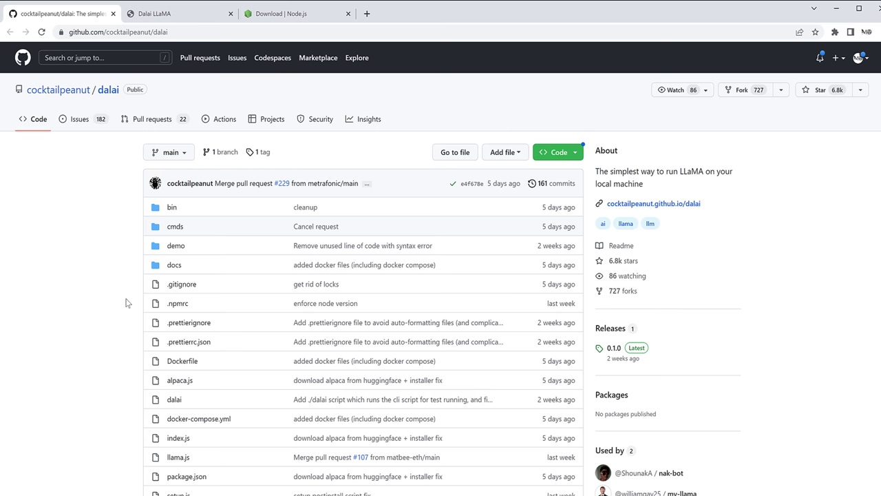
scroll(127, 302, "down", 3)
scroll(153, 253, "up", 2)
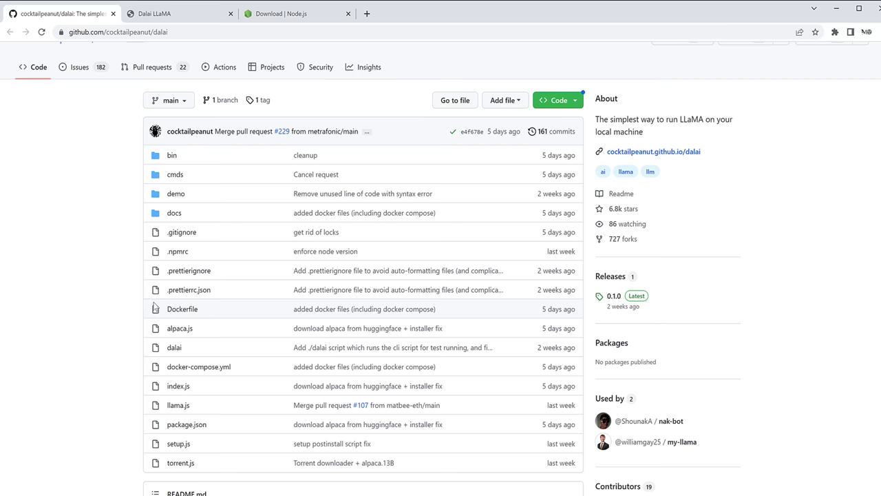
scroll(138, 300, "down", 1)
scroll(141, 289, "down", 4)
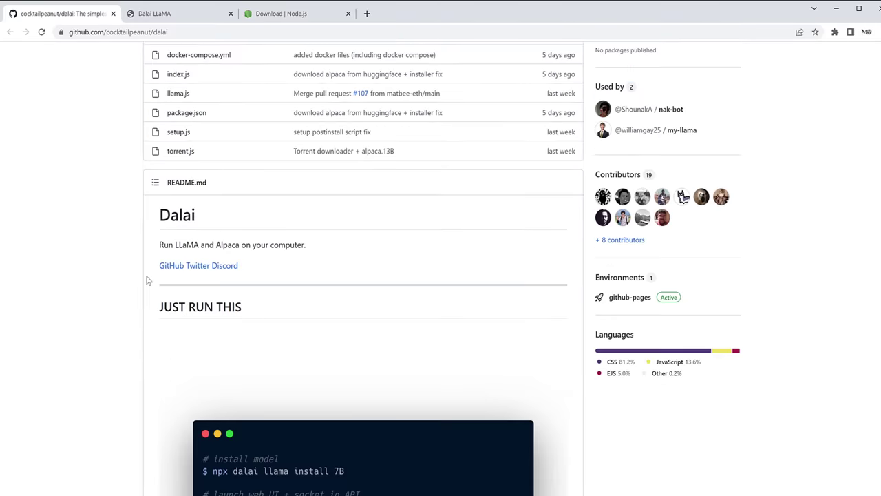
scroll(145, 282, "up", 4)
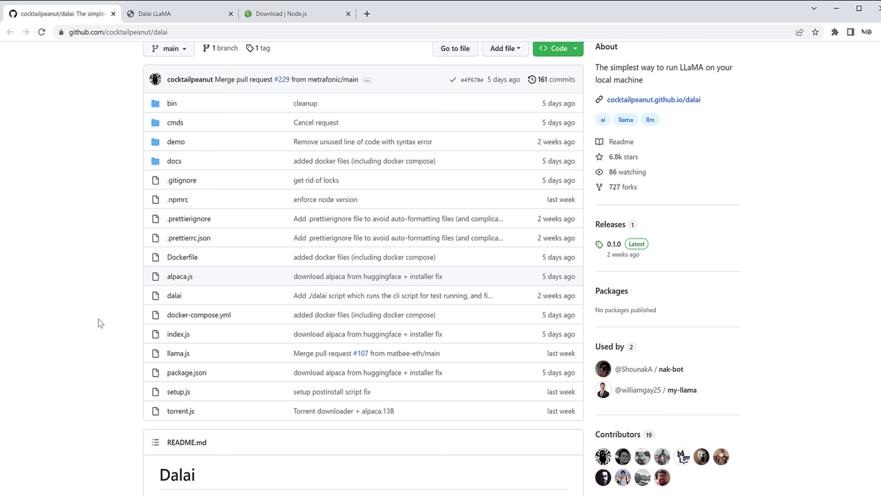
View the Node.js downloads page, and return to the top of the dalai repository page
left_click(258, 17)
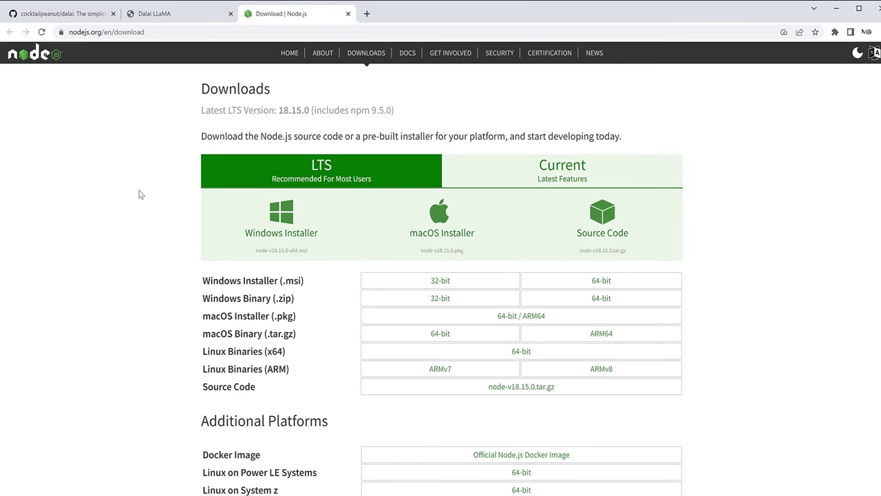
left_click(32, 16)
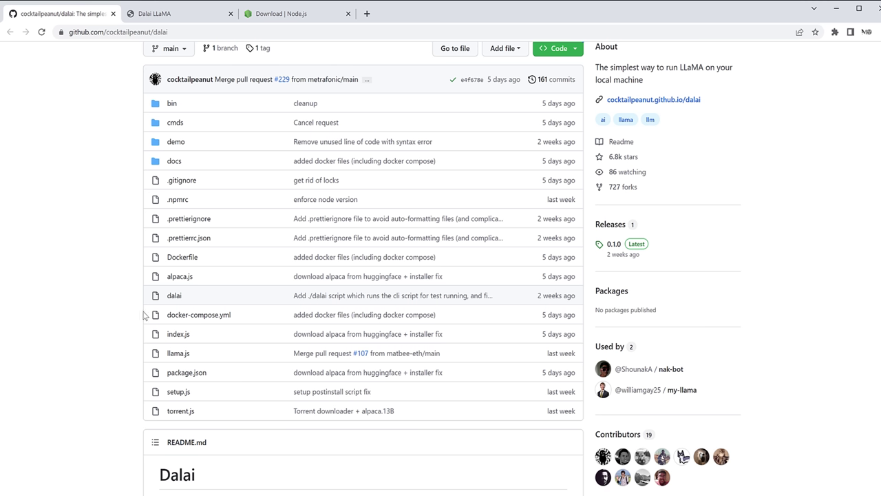
scroll(86, 357, "down", 5)
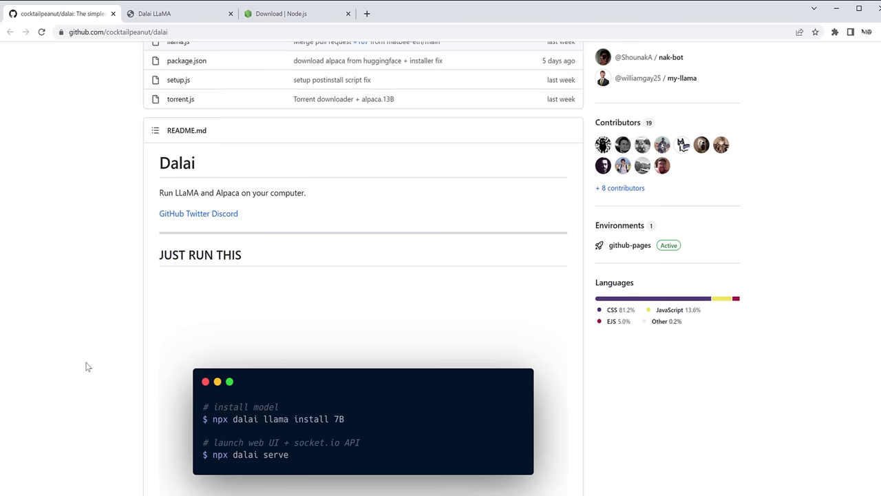
scroll(85, 349, "up", 7)
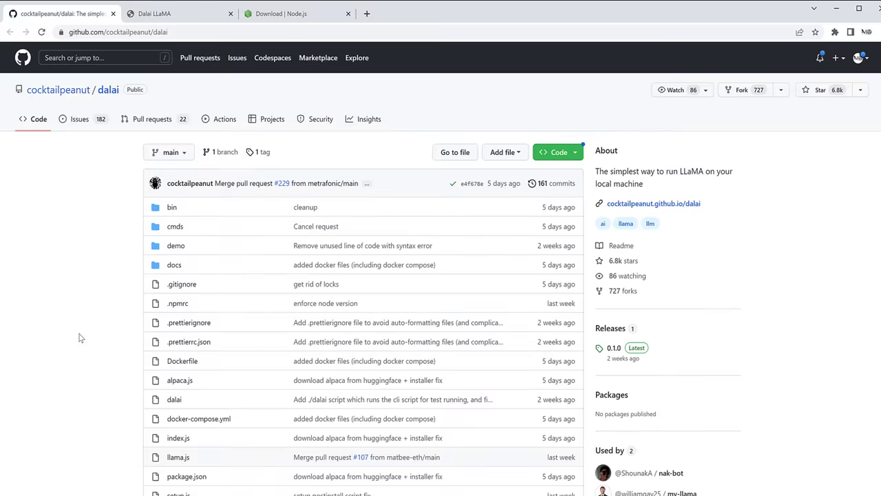
scroll(80, 344, "down", 2)
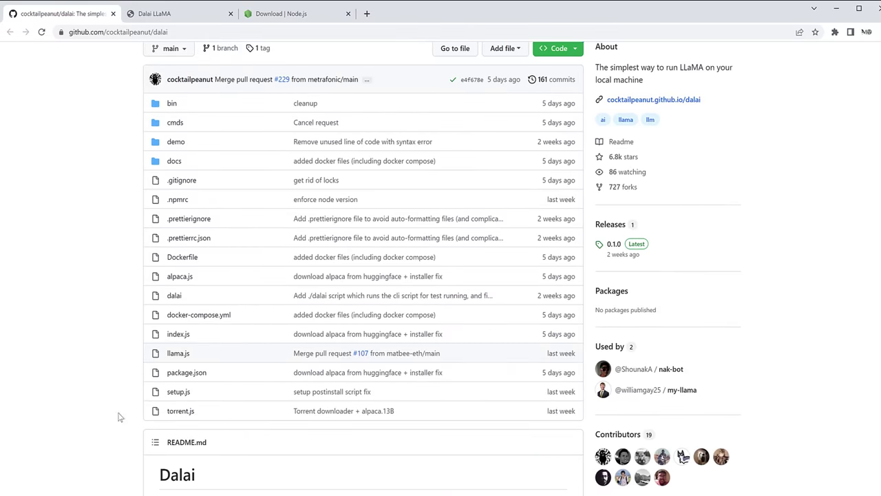
Read the README's demo and Intro sections, including the list of supported operating systems
scroll(120, 340, "down", 4)
scroll(120, 340, "down", 7)
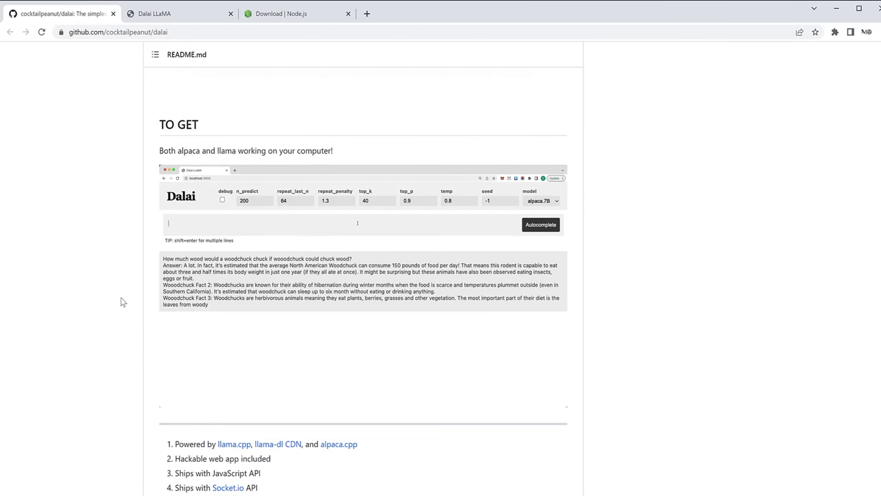
scroll(126, 279, "down", 4)
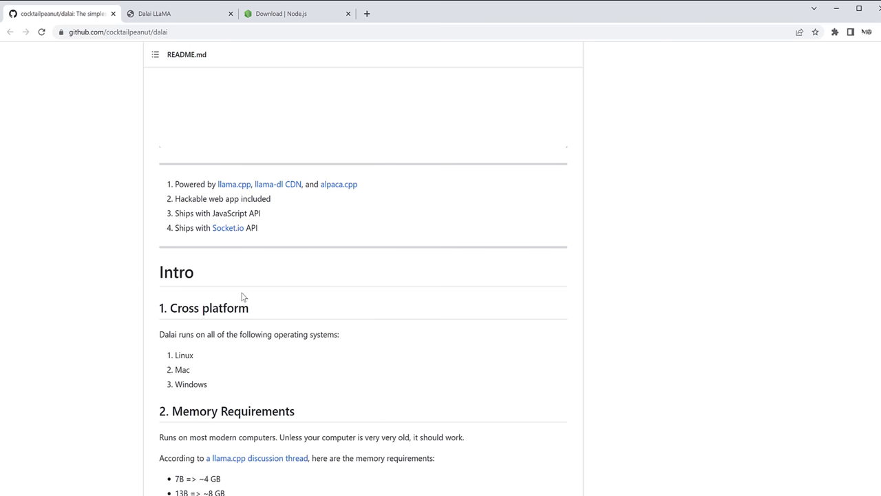
scroll(229, 268, "down", 2)
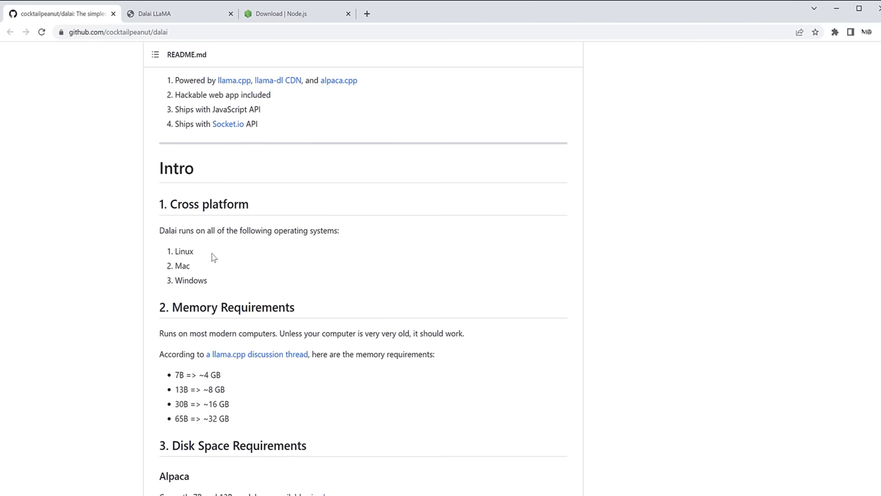
Examine the README's memory requirements for the model sizes, highlighting the 7B and 65B entries
scroll(223, 293, "down", 3)
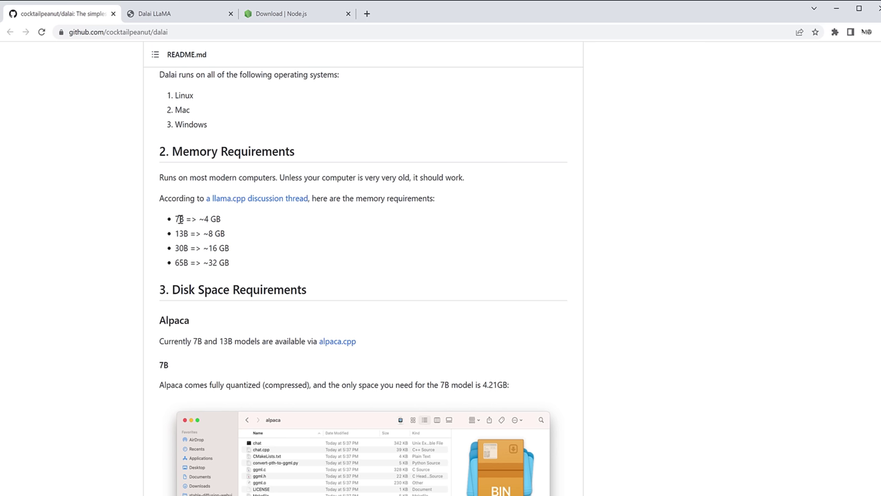
left_click_drag(199, 219, 227, 220)
left_click(217, 220)
double_click(178, 219)
left_click_drag(175, 264, 188, 264)
left_click(188, 263)
left_click_drag(208, 263, 233, 269)
left_click(233, 268)
left_click_drag(236, 265, 204, 261)
left_click(136, 278)
Review the disk space requirements for the Alpaca 7B and 13B models in the README
scroll(131, 276, "down", 2)
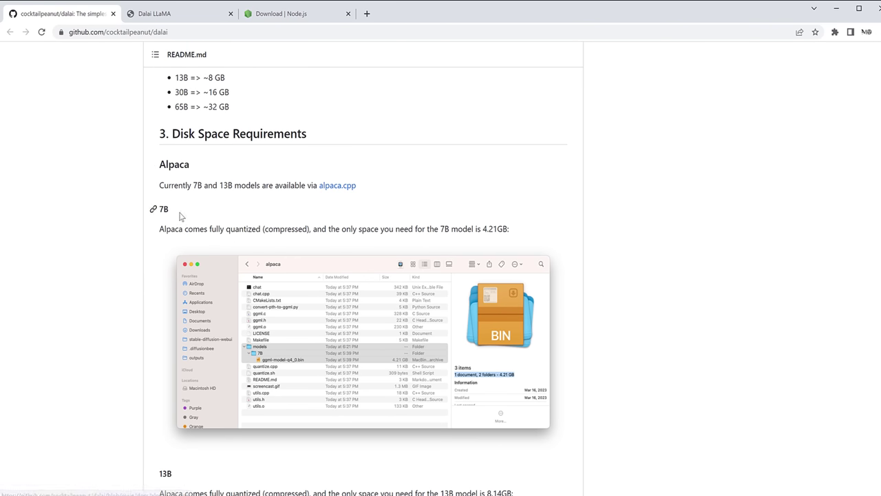
scroll(180, 217, "down", 6)
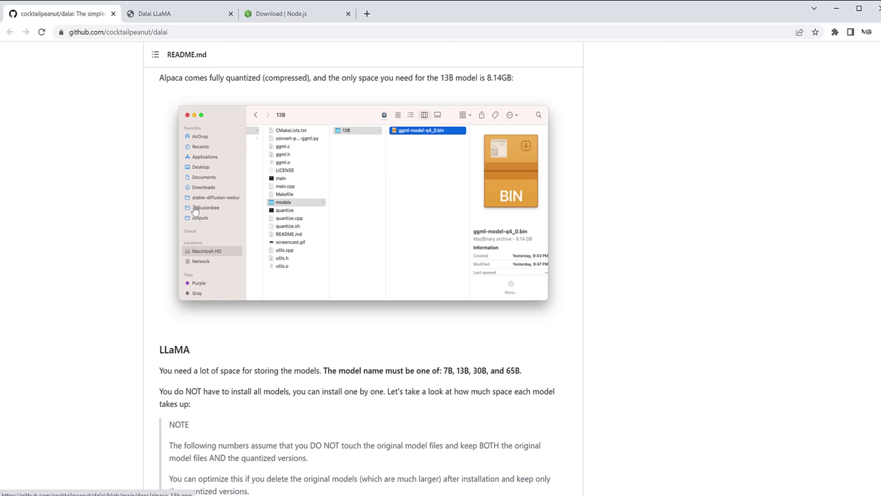
scroll(195, 210, "up", 1)
scroll(157, 216, "down", 3)
scroll(155, 182, "up", 7)
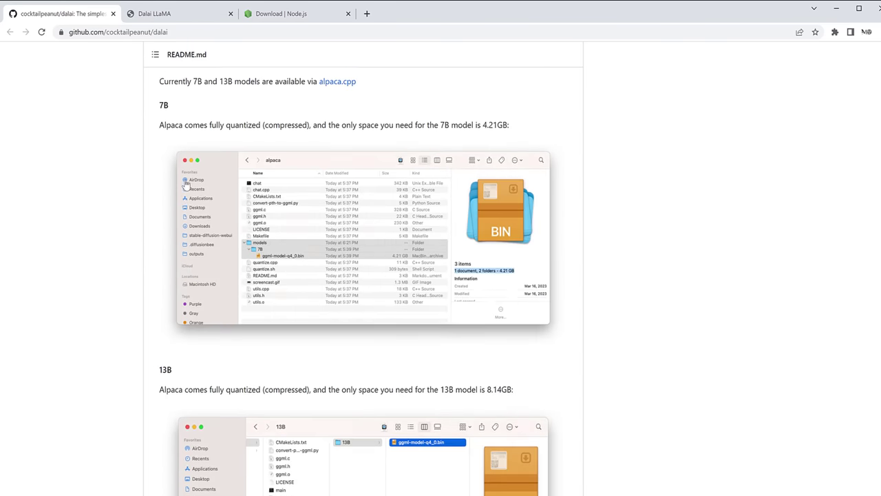
scroll(180, 172, "up", 1)
scroll(165, 419, "down", 5)
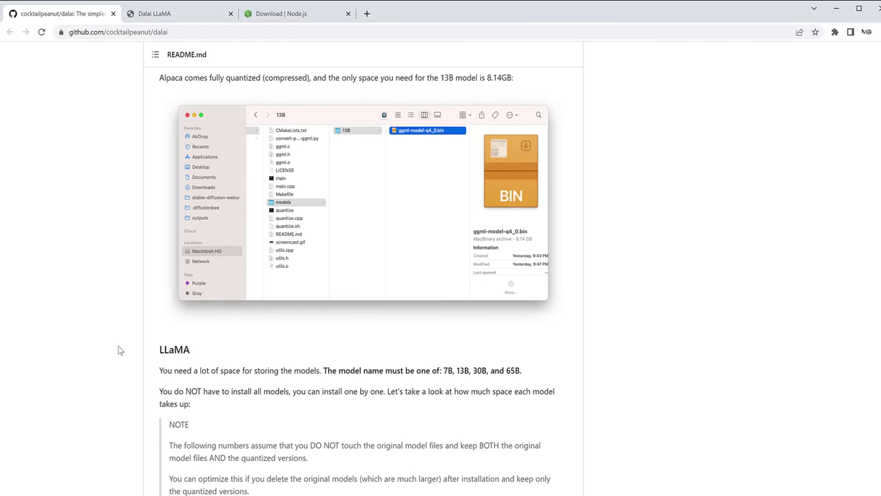
Examine the disk space required by the LLaMA 7B, 13B, 30B and 65B models, highlighting the full model sizes
scroll(118, 350, "down", 3)
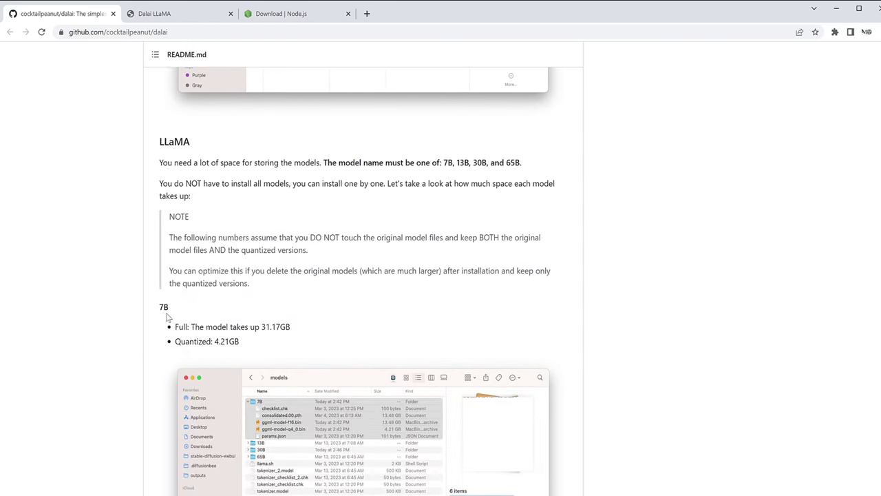
left_click_drag(176, 326, 305, 329)
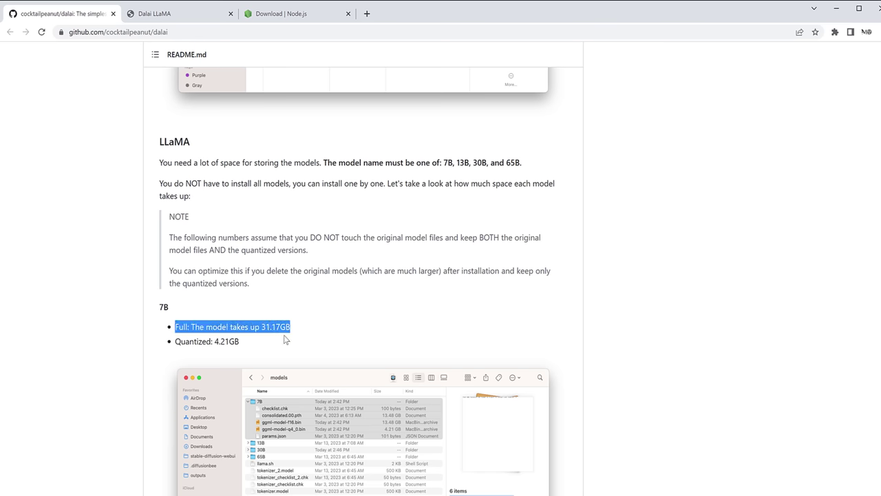
left_click(272, 361)
scroll(144, 350, "down", 5)
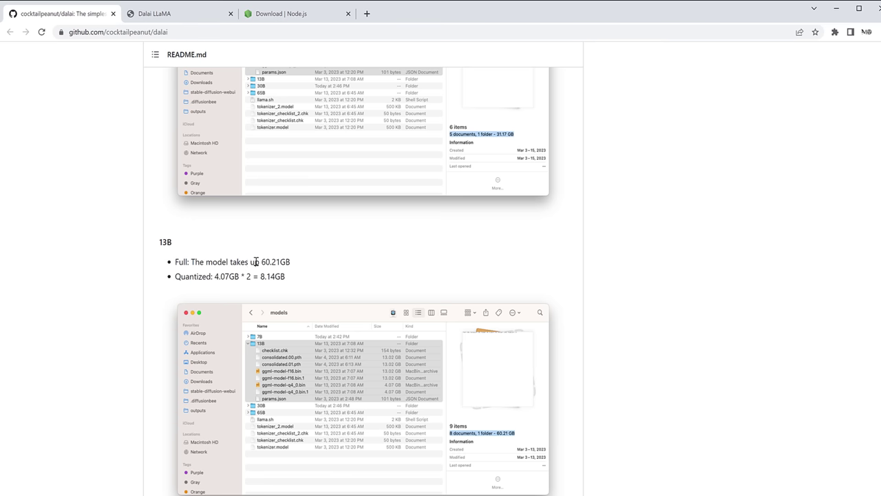
left_click_drag(255, 261, 310, 259)
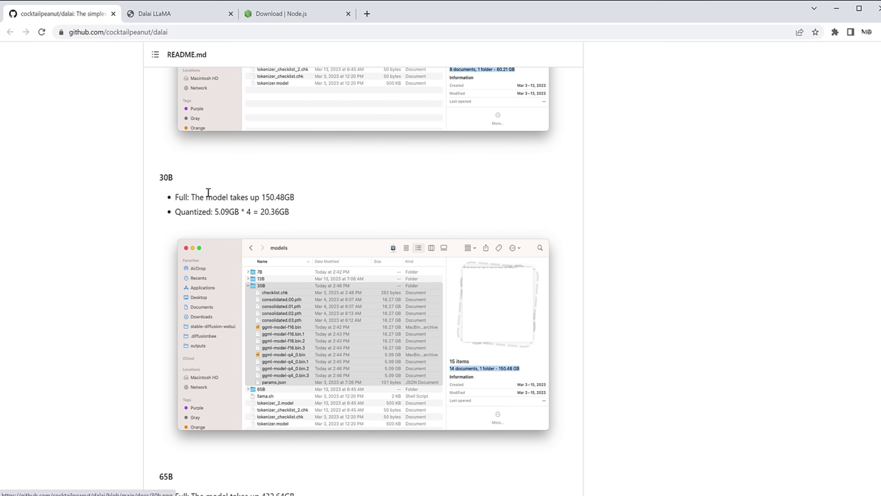
scroll(249, 237, "down", 3)
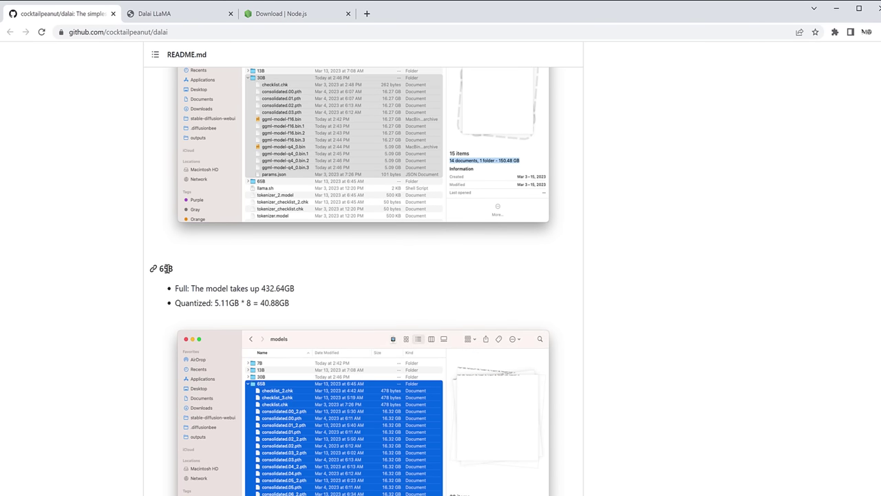
double_click(268, 288)
left_click(254, 289)
scroll(253, 289, "down", 2)
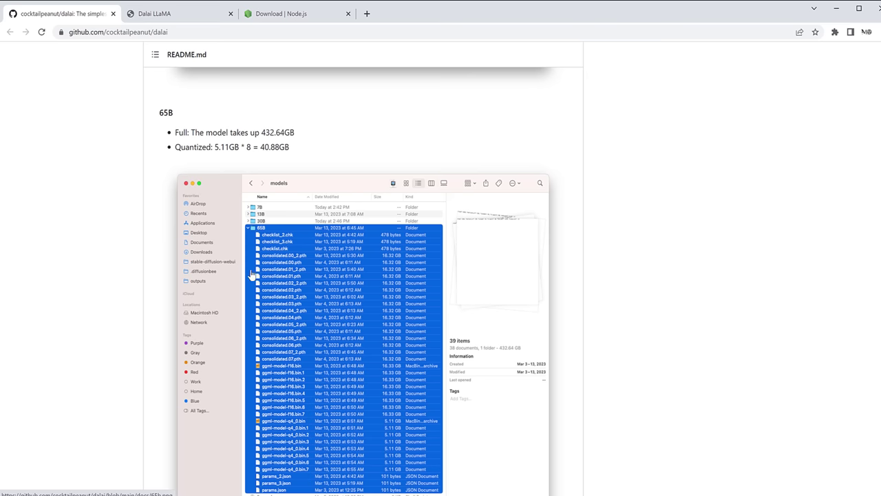
Read the Quickstart's Docker and Mac instructions, highlighting the node.js requirement in Step 1
scroll(258, 266, "down", 2)
scroll(178, 337, "down", 3)
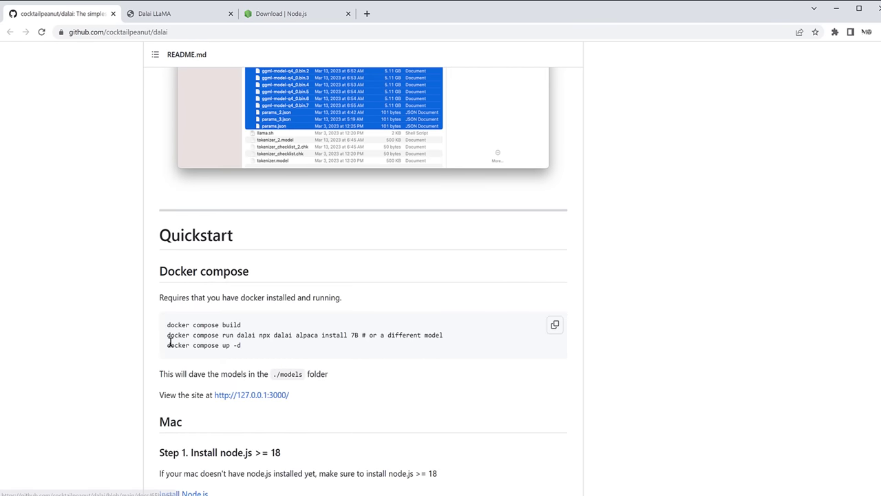
scroll(130, 313, "down", 3)
scroll(129, 314, "down", 3)
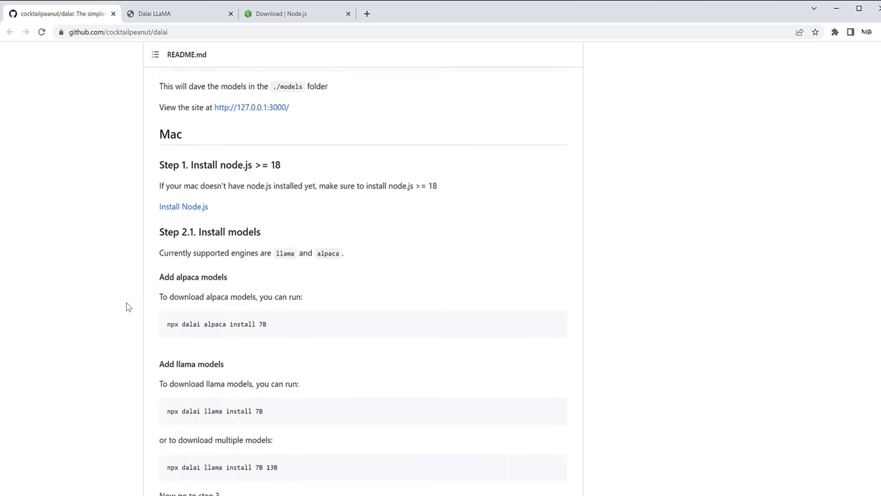
scroll(123, 296, "up", 1)
scroll(135, 297, "up", 1)
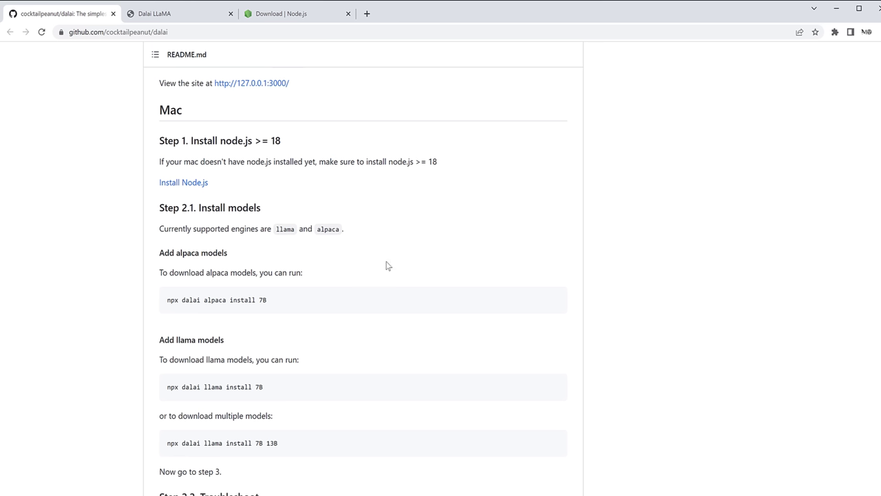
left_click_drag(221, 141, 252, 142)
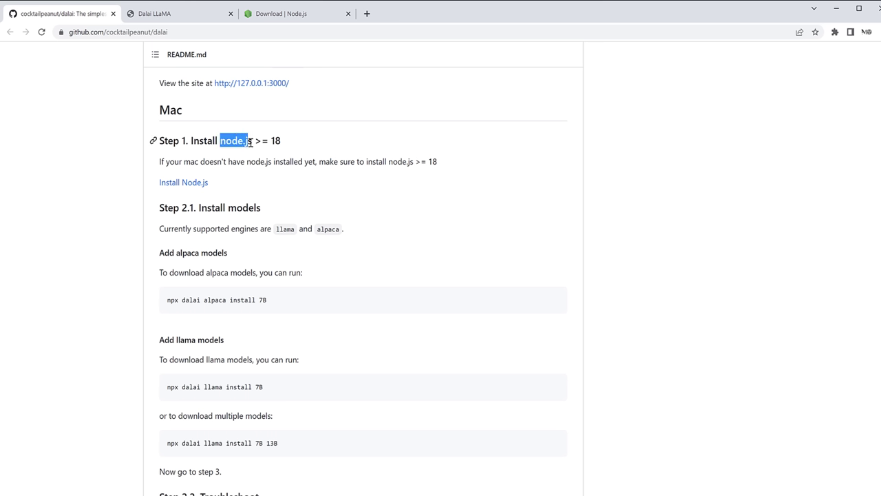
left_click(295, 184)
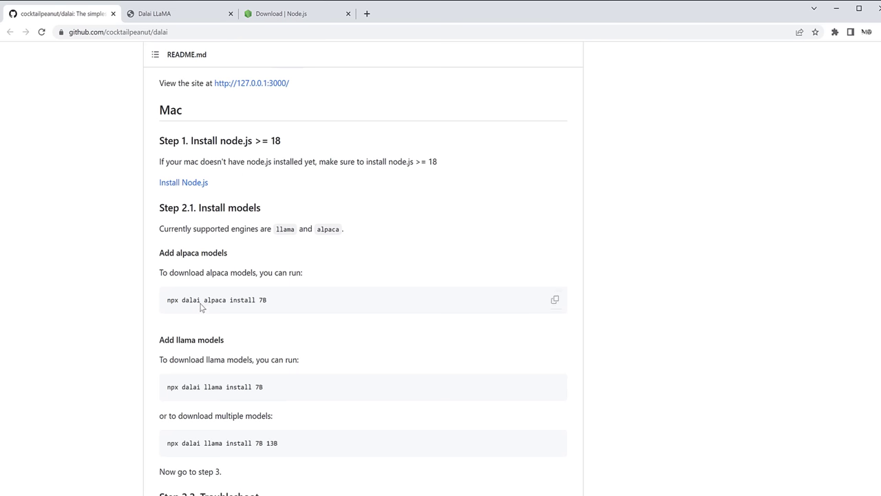
Switch to the Node.js downloads page and examine the 64-bit Windows Installer (.msi) option of the LTS version
left_click(275, 15)
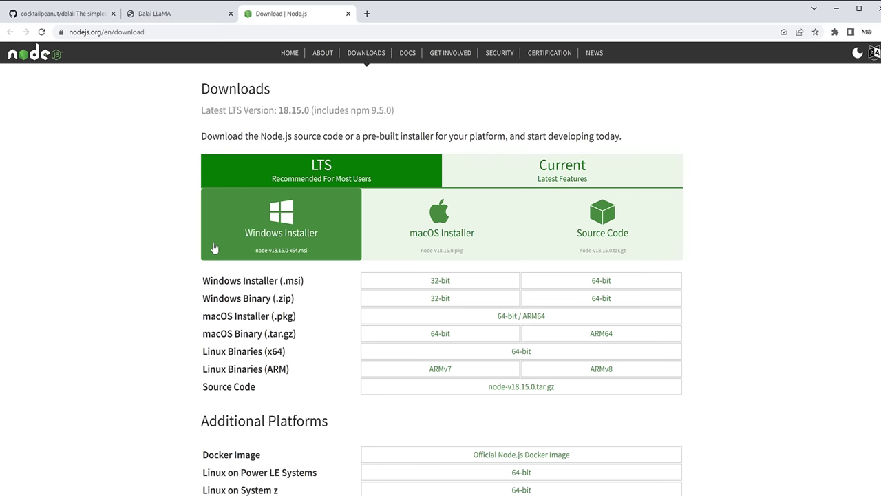
left_click_drag(203, 280, 298, 303)
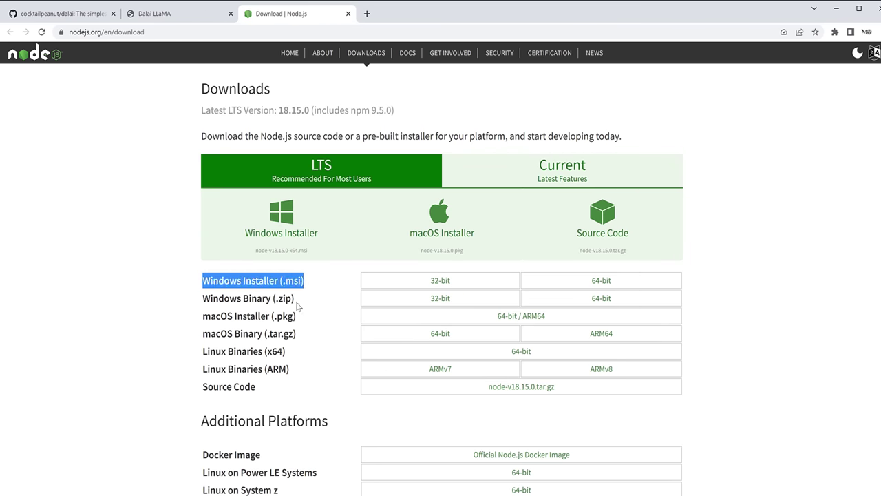
left_click(293, 300)
left_click(625, 286)
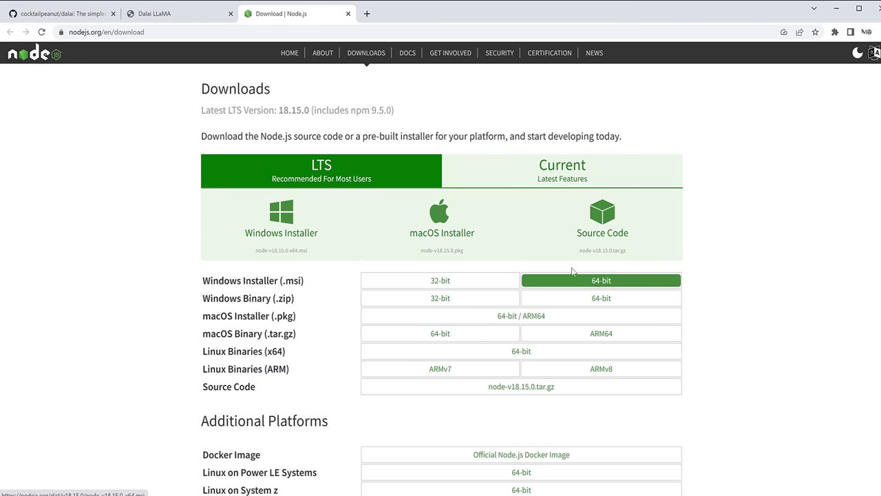
left_click_drag(281, 278, 298, 296)
left_click(283, 291)
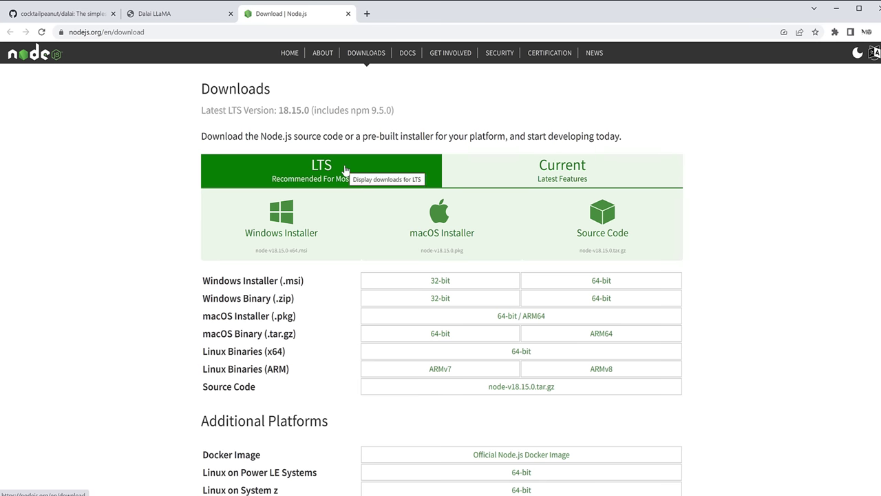
Examine the LTS version, the macOS Installer (.pkg) and the Linux Binaries options on the Node.js downloads page, highlighting their labels
left_click_drag(278, 109, 310, 110)
left_click(286, 122)
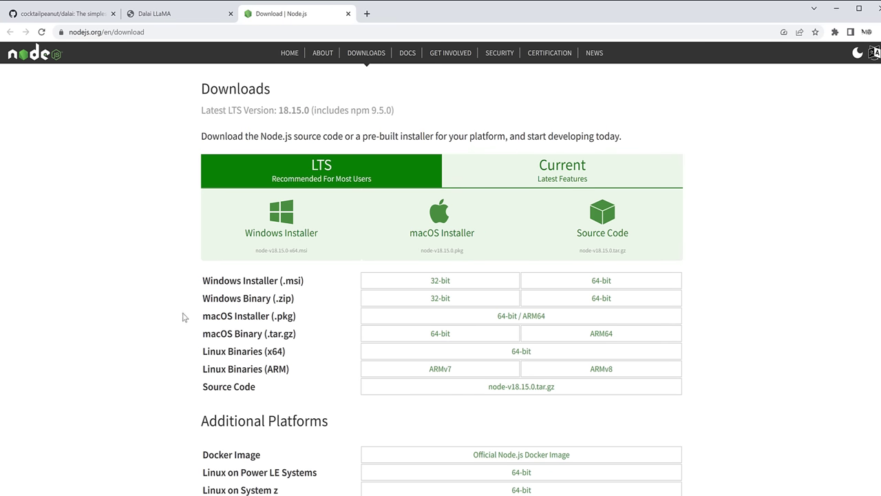
left_click_drag(211, 315, 456, 317)
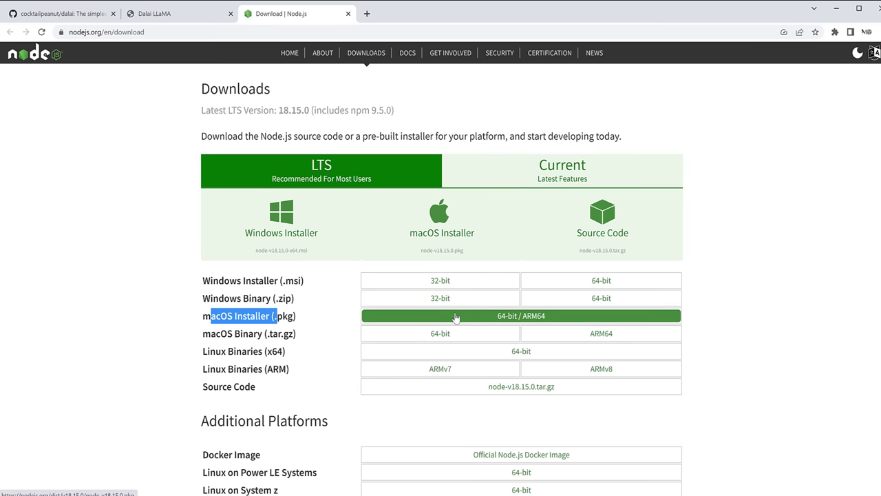
left_click(274, 344)
scroll(250, 294, "down", 2)
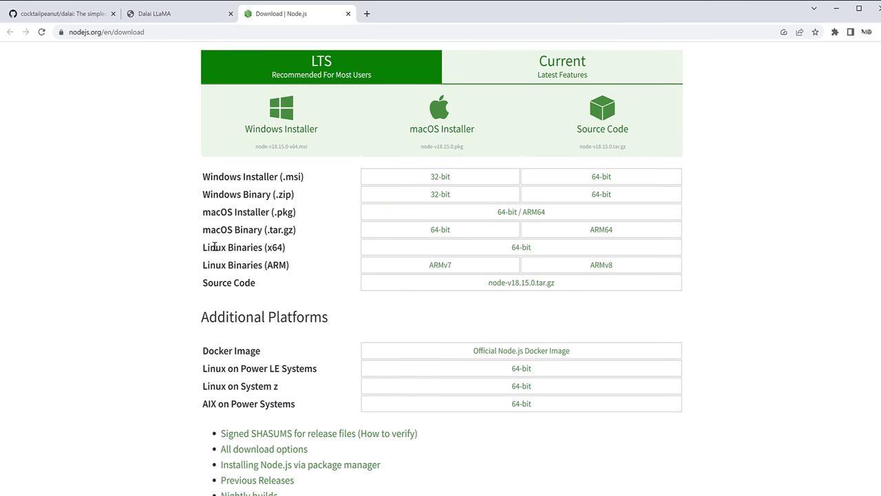
left_click_drag(198, 251, 309, 279)
left_click(307, 279)
triple_click(245, 247)
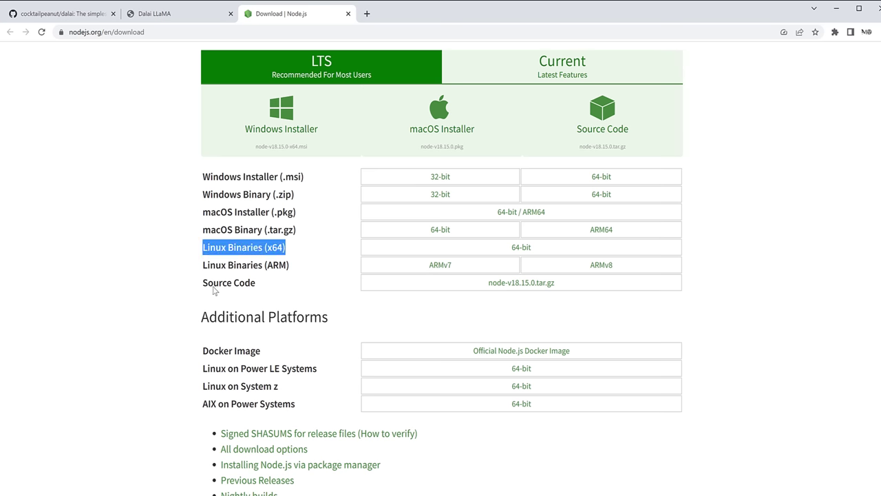
left_click(186, 285)
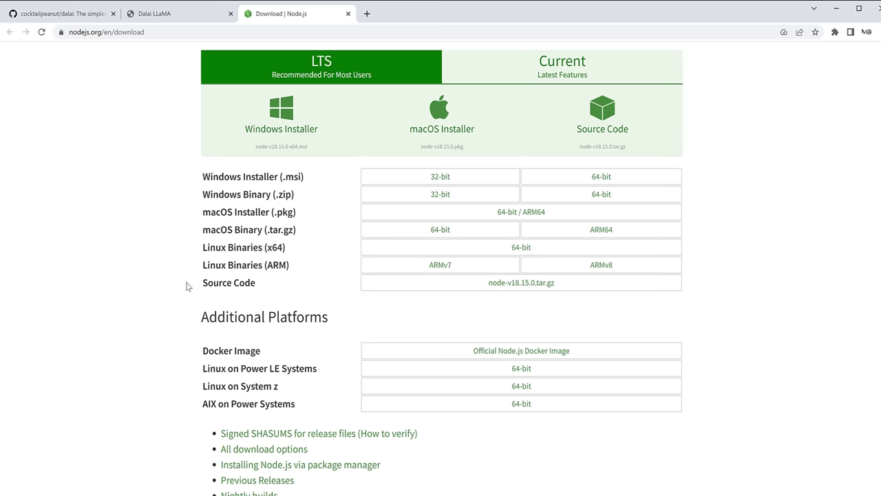
scroll(216, 272, "up", 2)
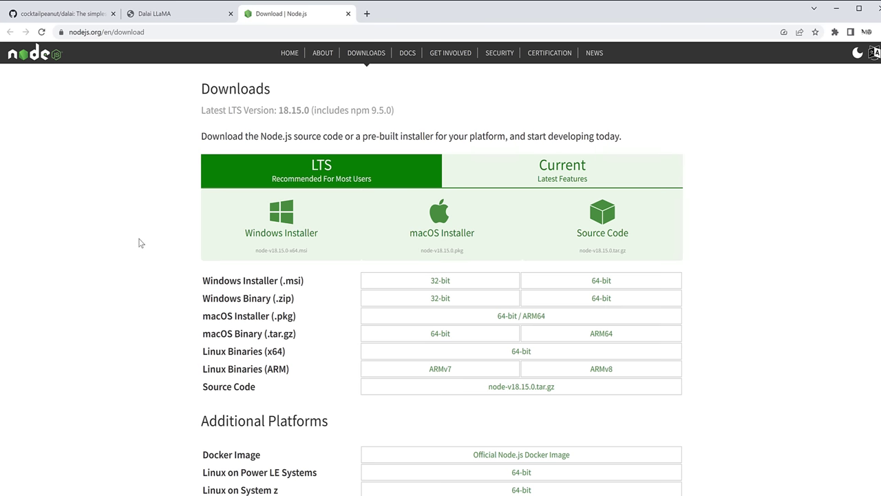
Open a Windows PowerShell window over the browser and enlarge it
key("super")
type("powershell")
key("Return")
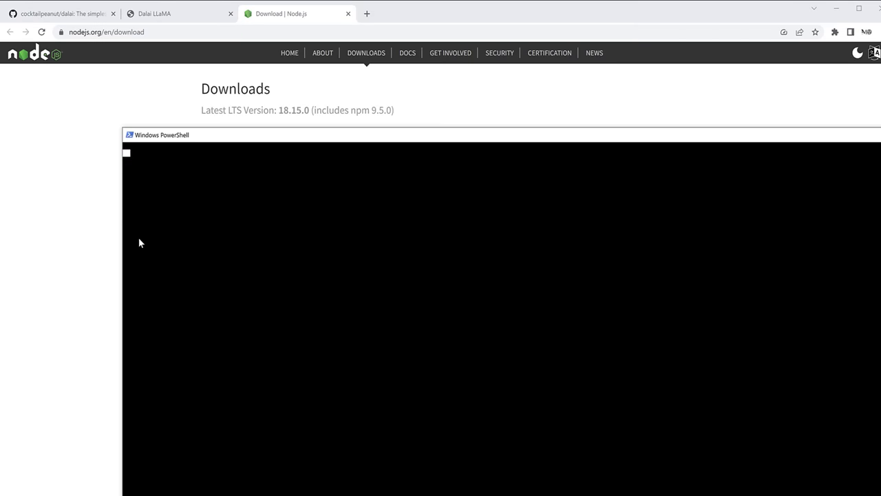
left_click_drag(346, 136, 251, 45)
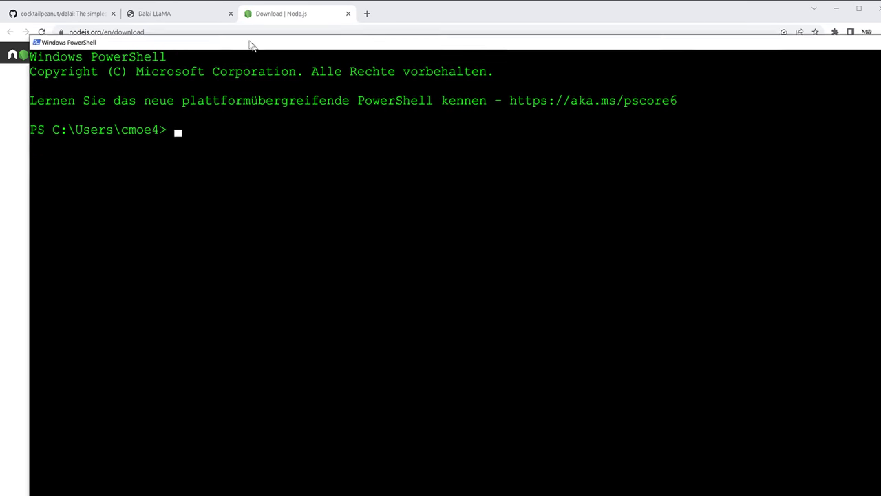
double_click(251, 45)
left_click(494, 232)
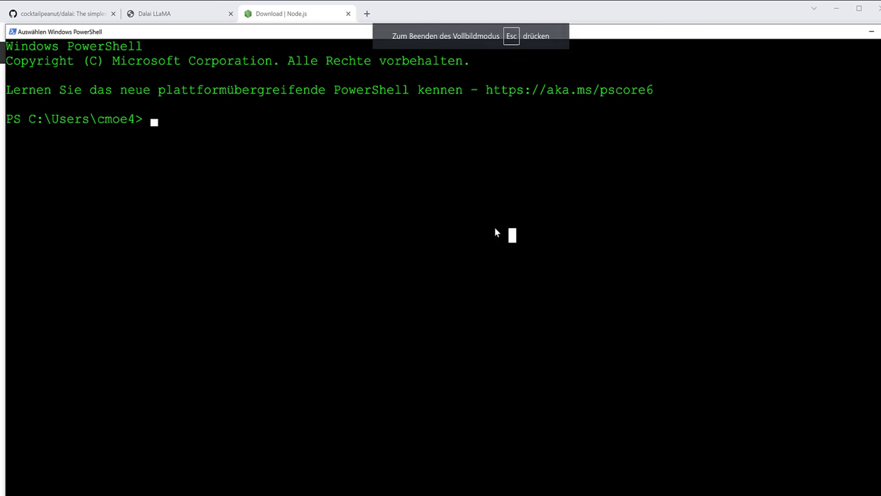
type("terminal")
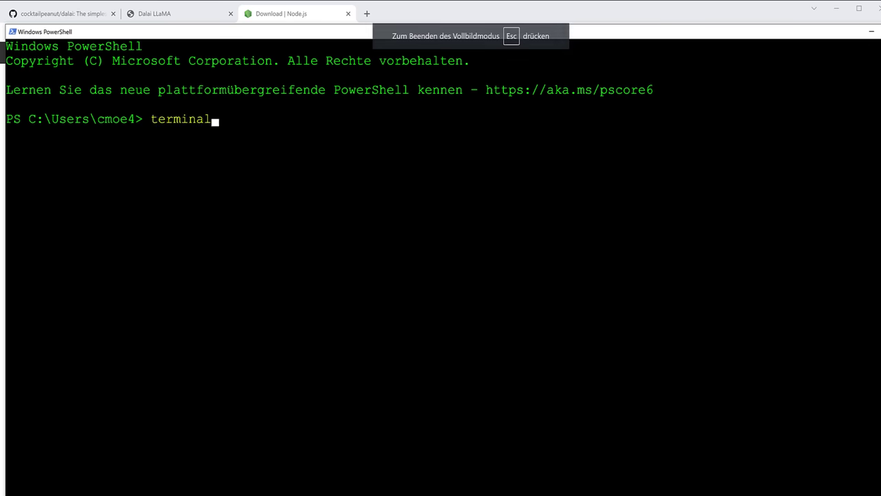
left_click_drag(590, 31, 634, 71)
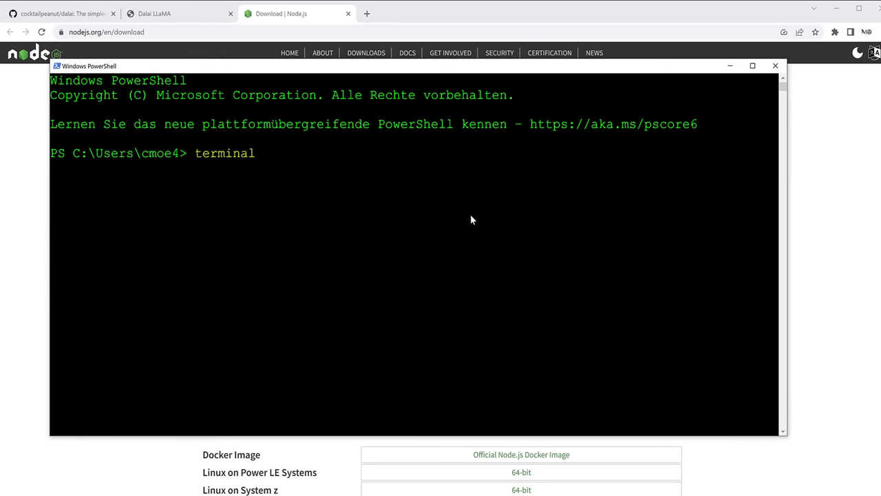
key("BackSpace")
key("BackSpace")
key("BackSpace")
key("BackSpace")
key("BackSpace")
key("BackSpace")
key("BackSpace")
Check the installed Node.js and npm versions by running node -v and npm -v
type("node")
key("Return")
key("Up")
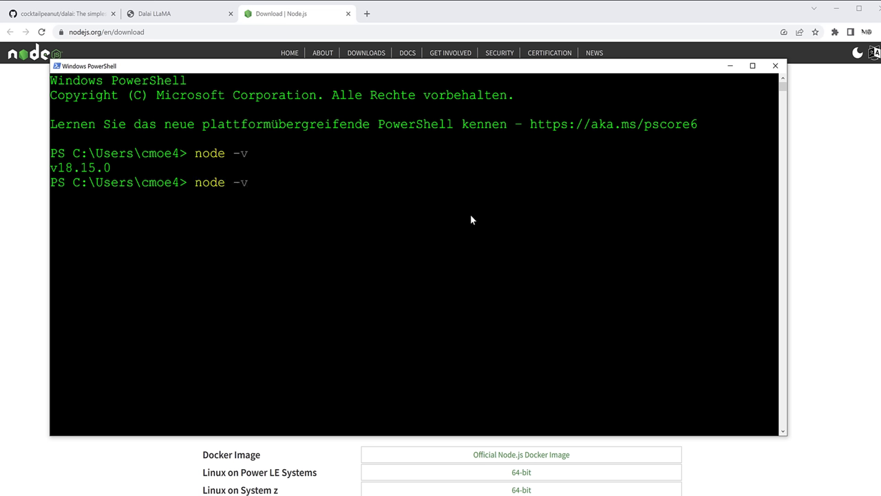
key("BackSpace")
key("BackSpace")
key("BackSpace")
key("BackSpace")
type("pm -v")
key("Return")
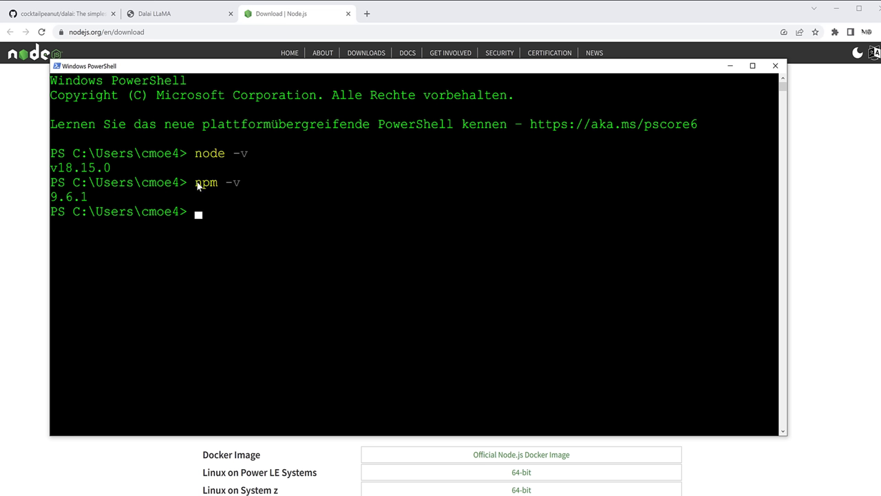
left_click_drag(197, 184, 214, 186)
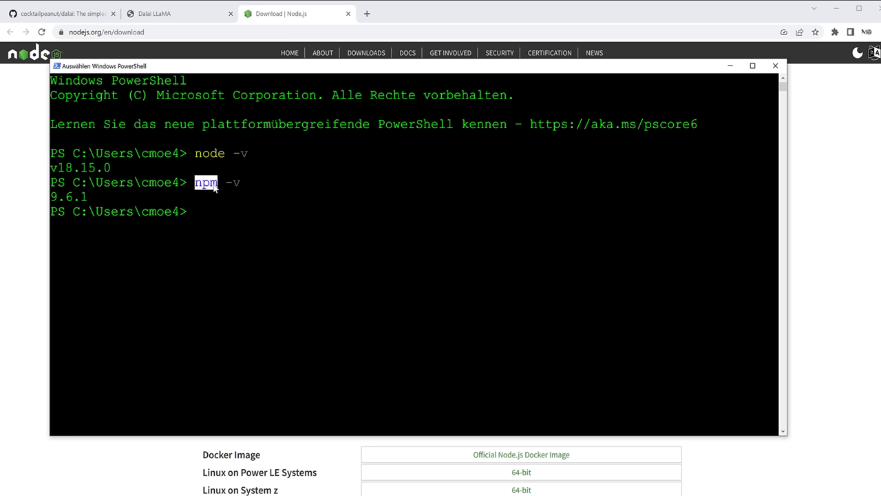
left_click(229, 211)
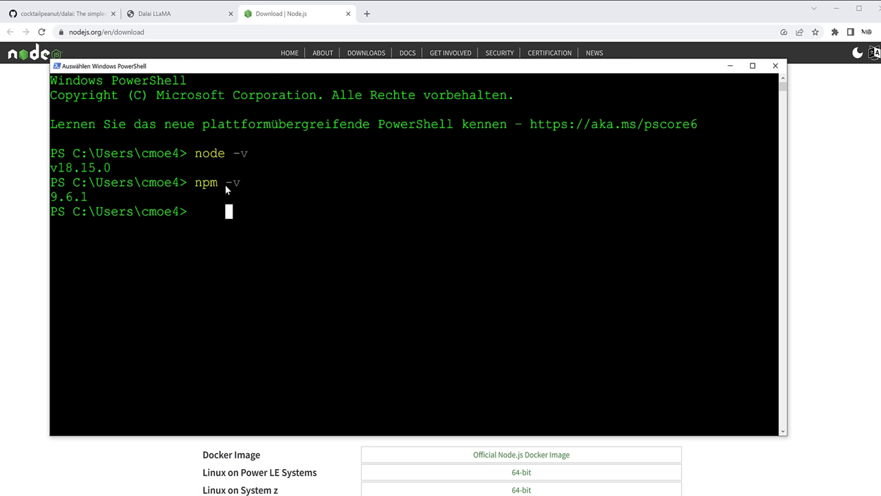
Switch to the Dalai GitHub README in the browser and examine the alpaca and llama install commands in Step 2.1, highlighting their keywords
left_click(102, 15)
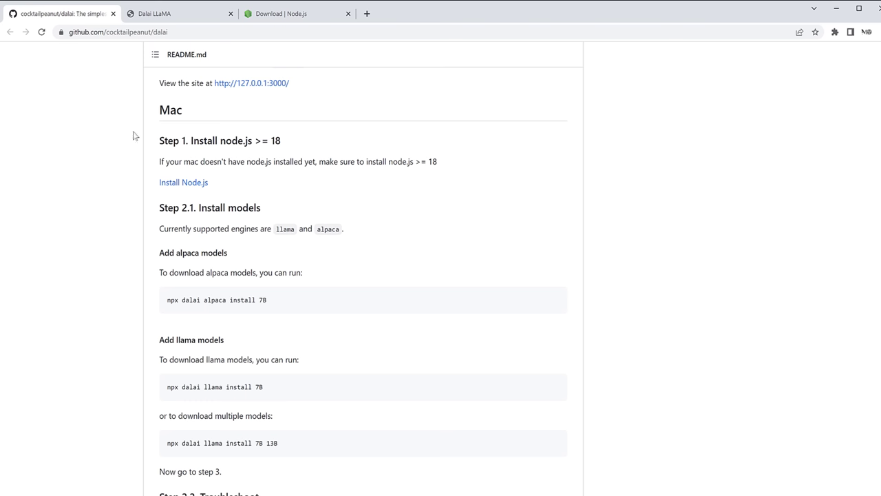
double_click(192, 299)
double_click(208, 300)
double_click(209, 387)
left_click(208, 357)
Switch back to PowerShell and lower its window so the README's install model command can be read above it
key("alt+Tab")
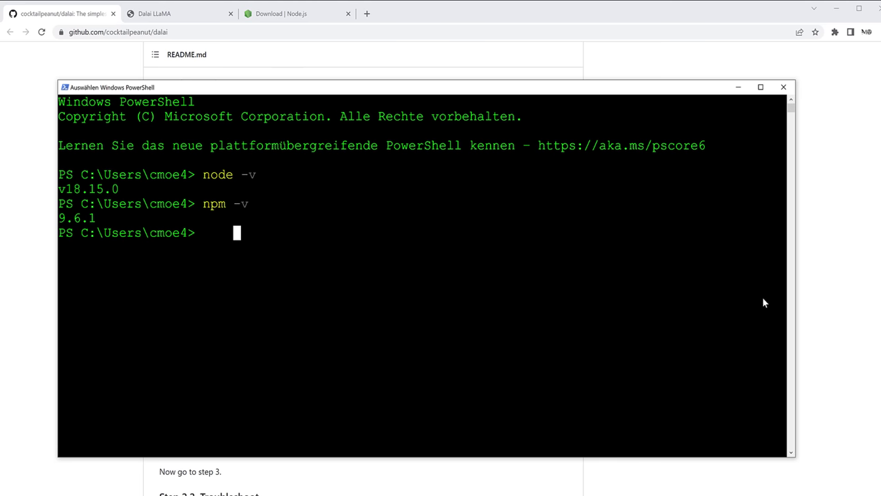
scroll(822, 305, "down", 10)
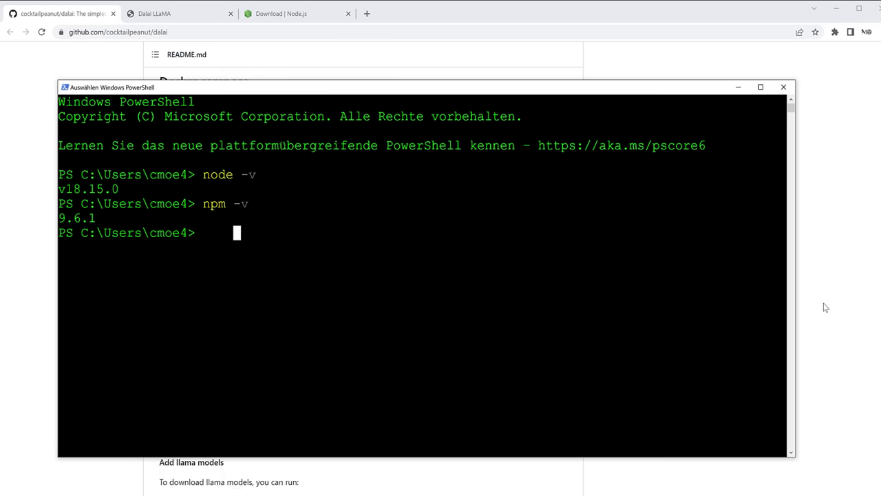
left_click_drag(519, 131, 505, 142)
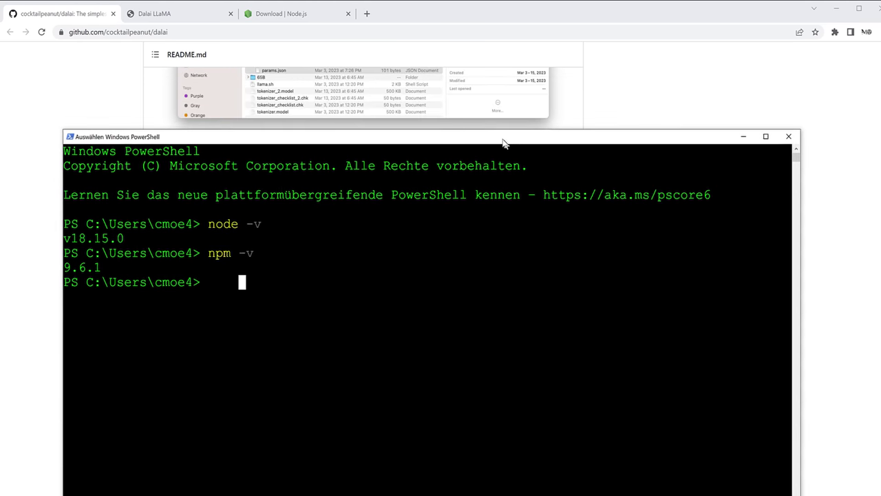
scroll(824, 172, "down", 3)
scroll(824, 174, "down", 10)
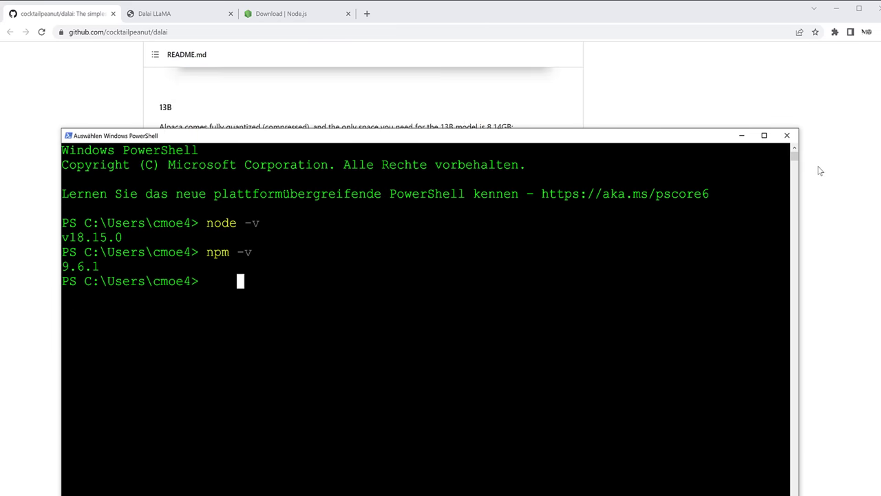
scroll(804, 159, "up", 15)
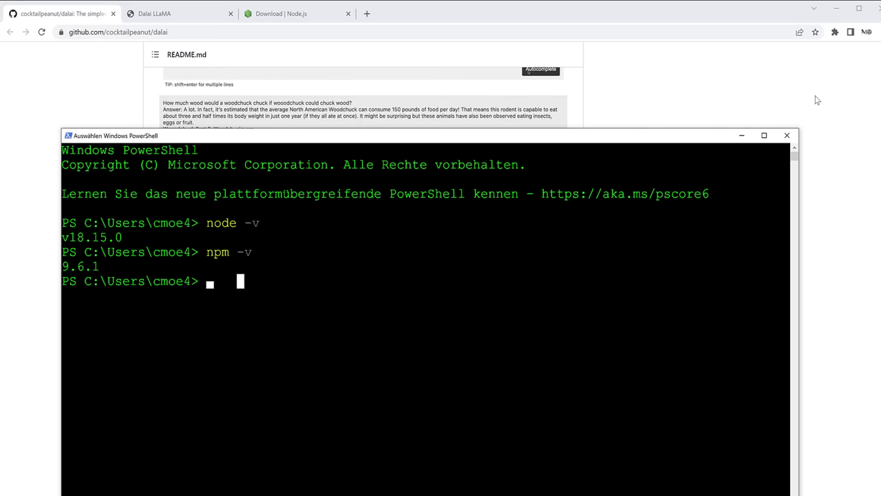
scroll(819, 103, "down", 2)
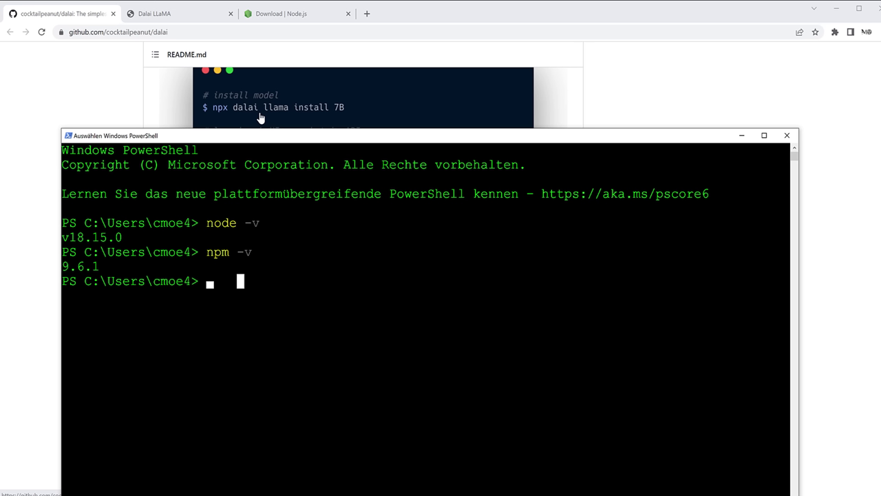
Enter npx dalai llama install 7B at the prompt without running it, and change the model size to 65B
type("npx")
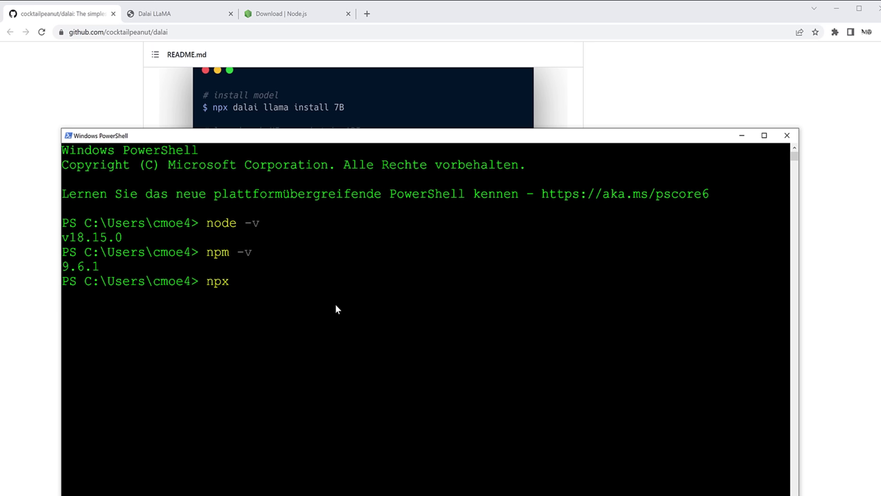
type("dalai llama")
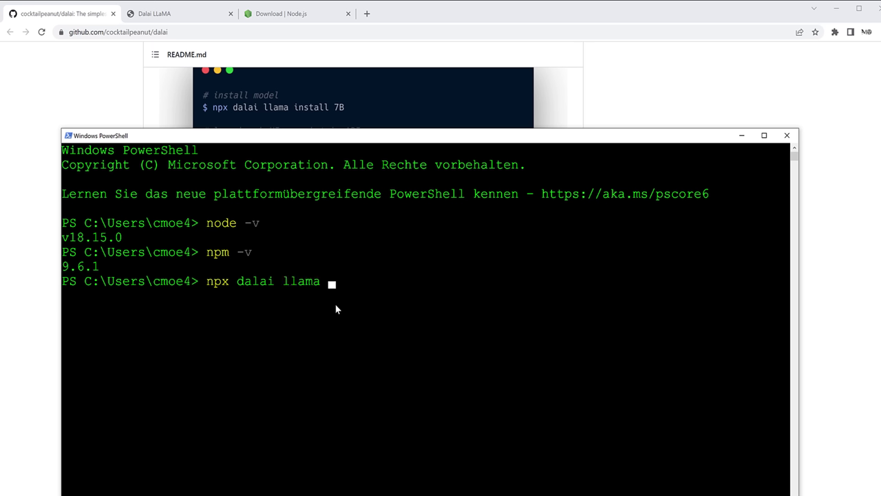
type(" install 7B")
key("BackSpace")
key("BackSpace")
type("65B")
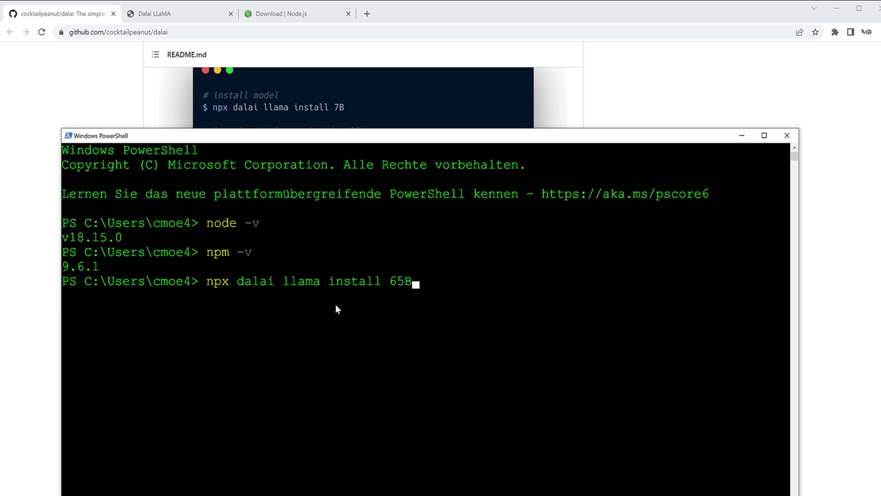
Rewrite the pending command as npx dalai alpaca install 7B and cancel it without running it
key("BackSpace")
key("BackSpace")
key("BackSpace")
key("BackSpace")
key("BackSpace")
key("BackSpace")
key("BackSpace")
key("BackSpace")
key("BackSpace")
key("BackSpace")
key("BackSpace")
key("BackSpace")
key("BackSpace")
key("BackSpace")
key("BackSpace")
key("BackSpace")
key("BackSpace")
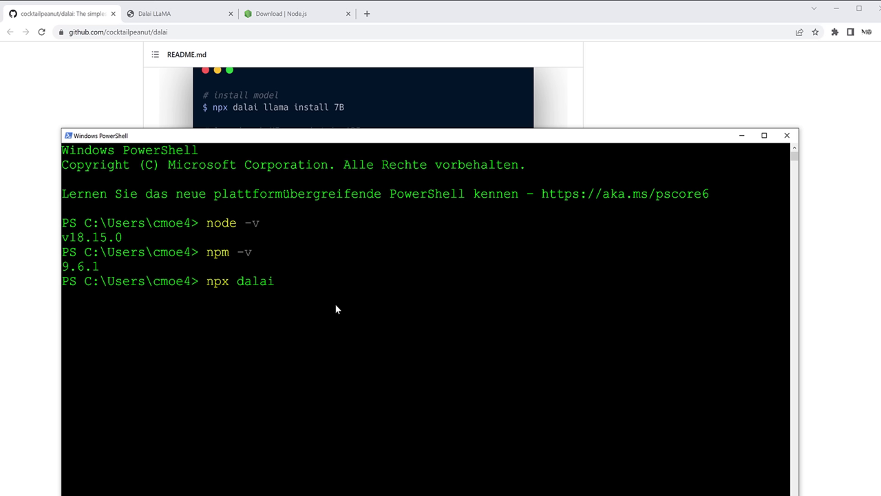
type("alpaca install 7")
type("B")
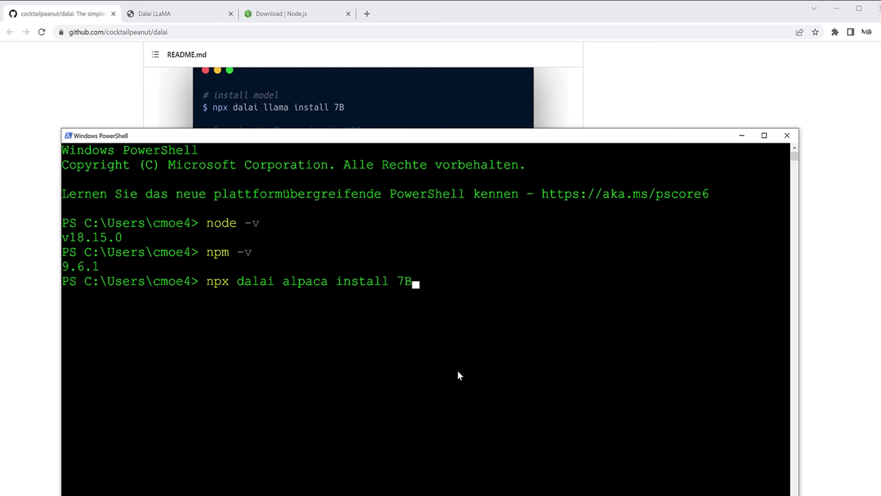
key("ctrl+c")
Enter the README's web UI launch command, npx dalai serve, at the prompt without running it
scroll(827, 264, "down", 3)
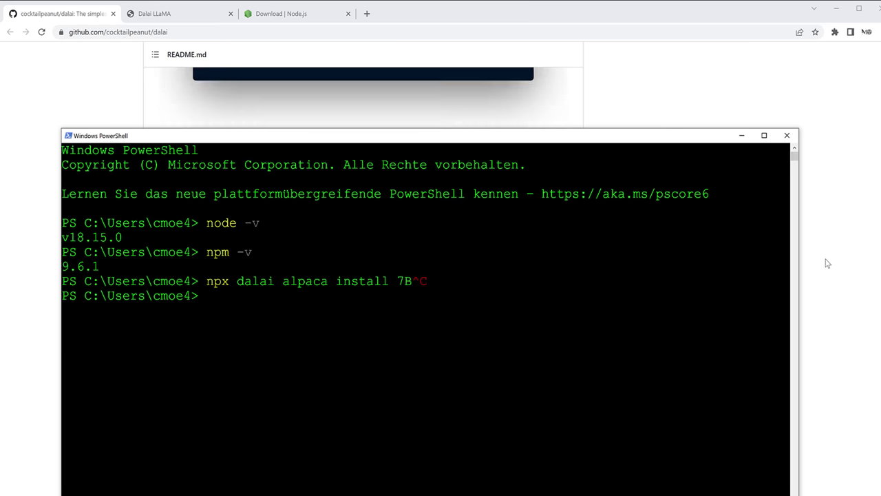
type("npx ")
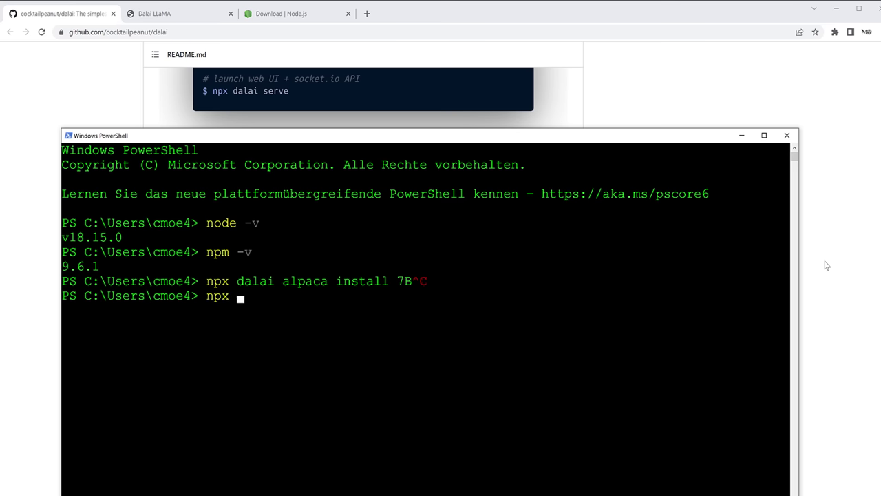
type("dalai serve")
Return to the README in the browser and examine Step 2.2 Troubleshoot in the Mac section, highlighting the Install homebrew instructions and command
left_click(839, 324)
scroll(415, 298, "down", 10)
scroll(417, 300, "down", 15)
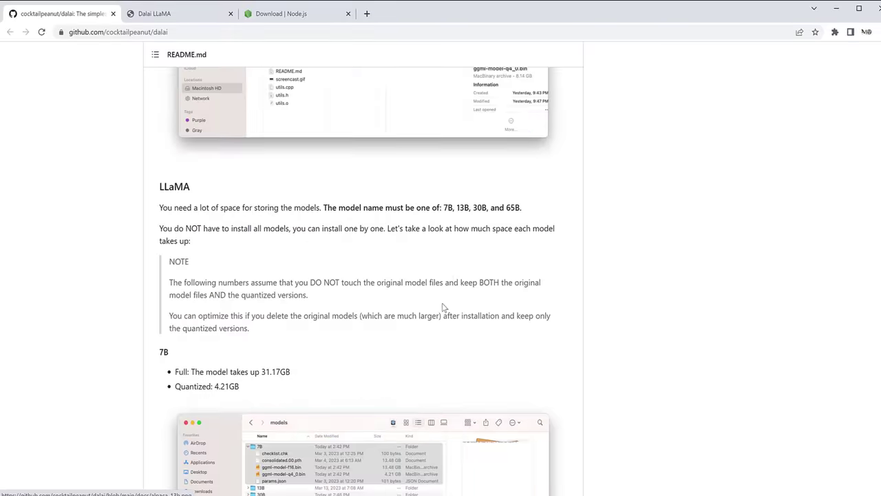
scroll(377, 306, "down", 15)
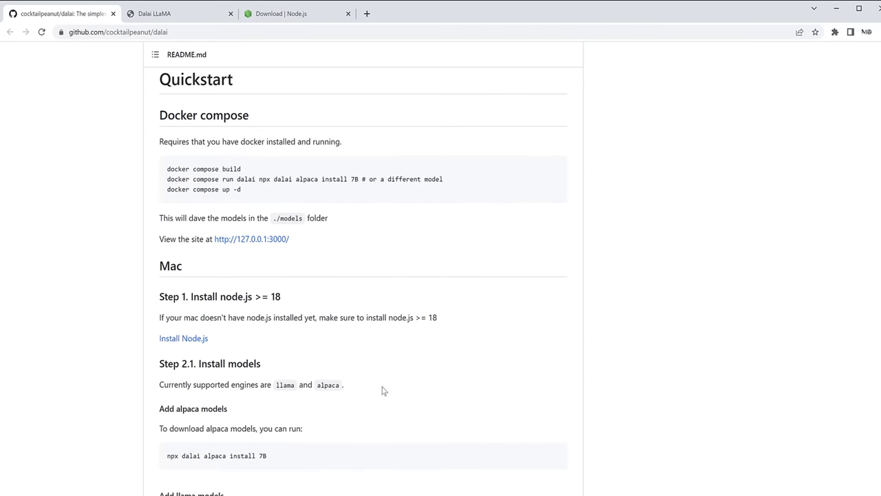
scroll(376, 395, "down", 3)
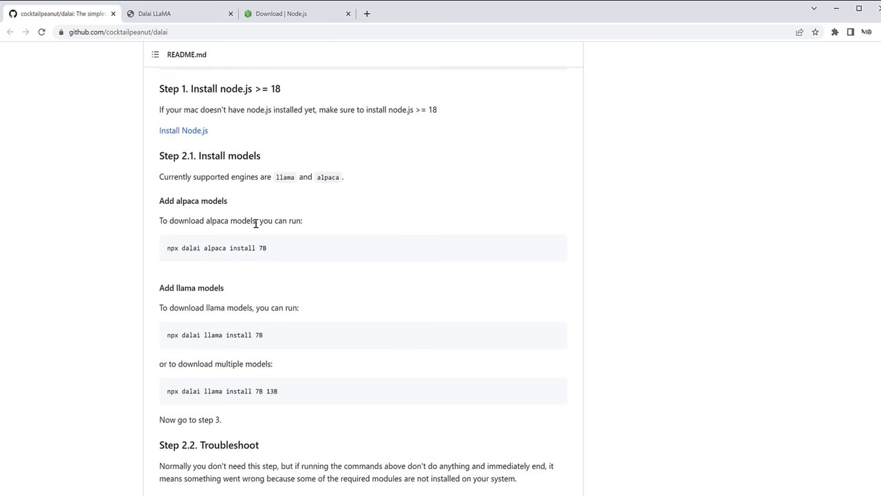
scroll(241, 317, "down", 1)
scroll(203, 344, "down", 2)
scroll(213, 315, "down", 2)
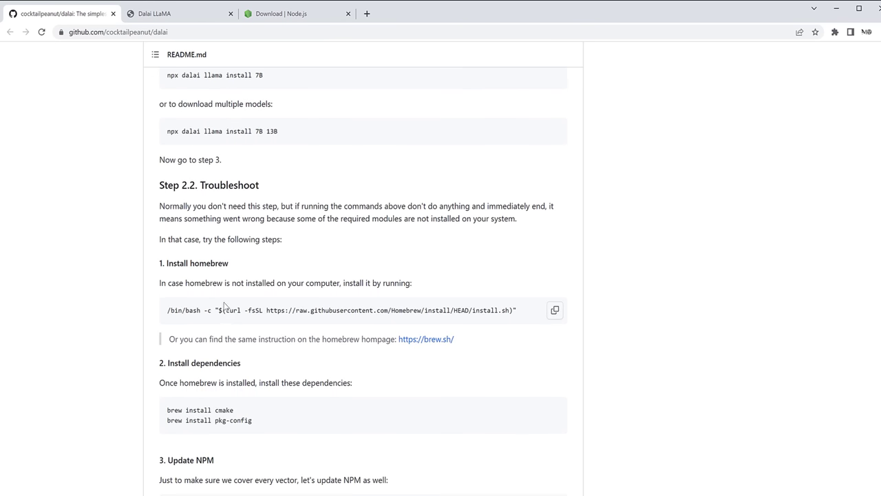
left_click_drag(169, 264, 231, 279)
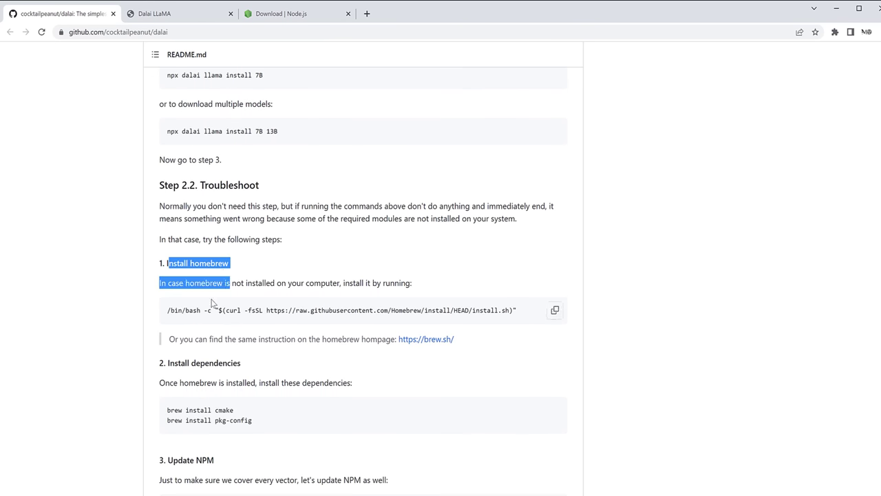
left_click_drag(166, 315, 517, 309)
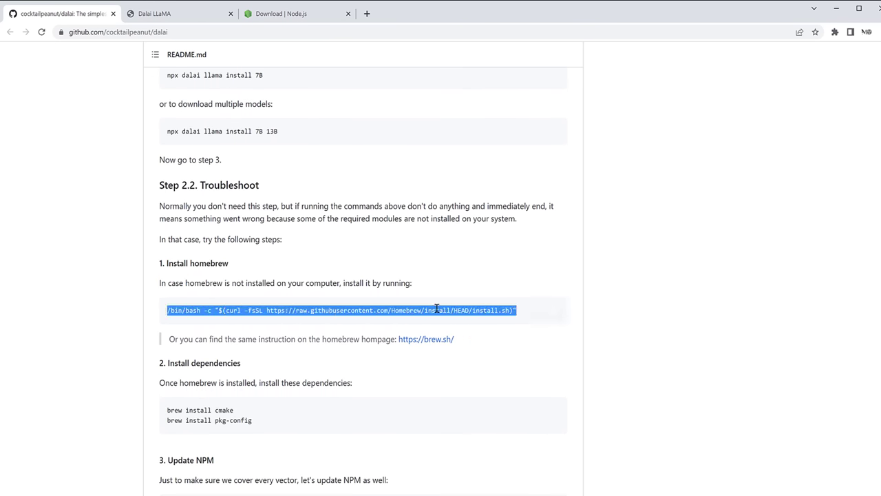
Examine the Mac dependency and NPM update instructions, highlighting brew install cmake, brew install pkg-config and npm install -g npm@latest
scroll(173, 300, "down", 3)
left_click_drag(158, 255, 271, 259)
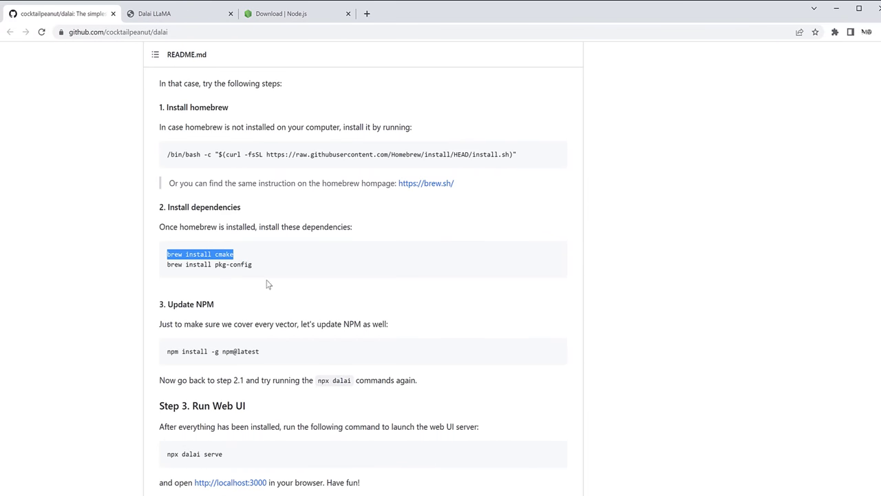
left_click_drag(266, 273, 167, 270)
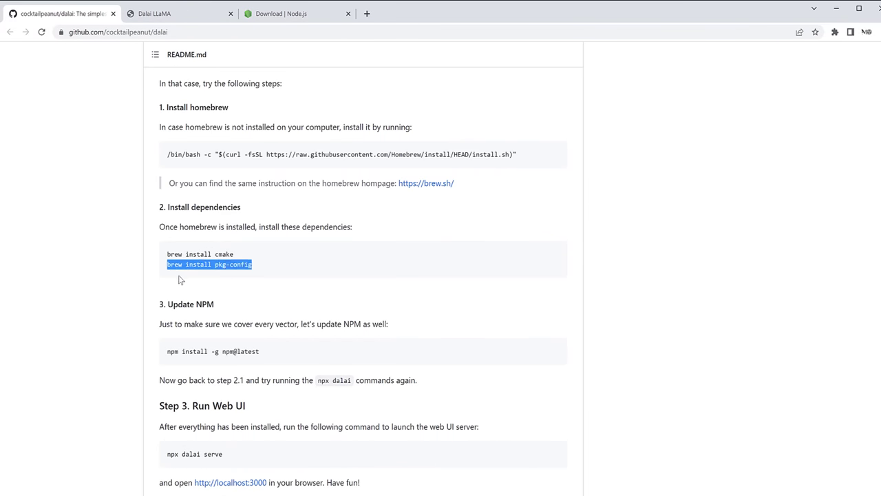
left_click_drag(276, 352, 165, 353)
scroll(365, 328, "down", 2)
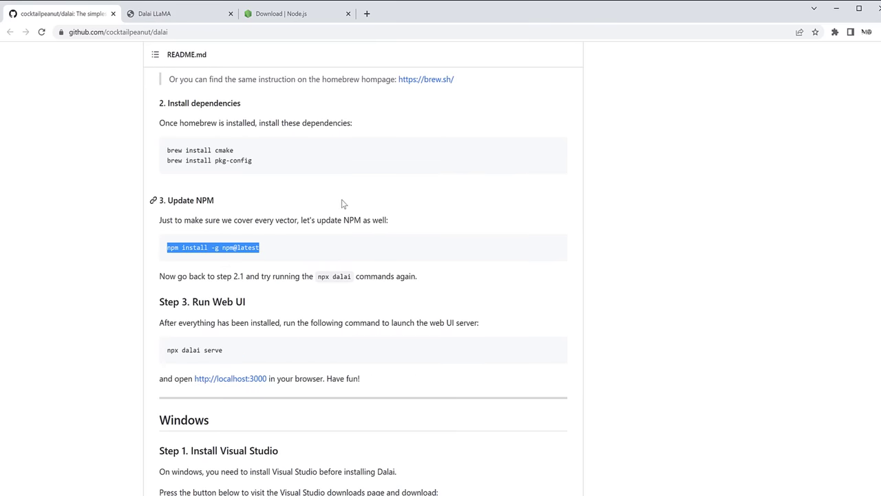
scroll(341, 223, "down", 1)
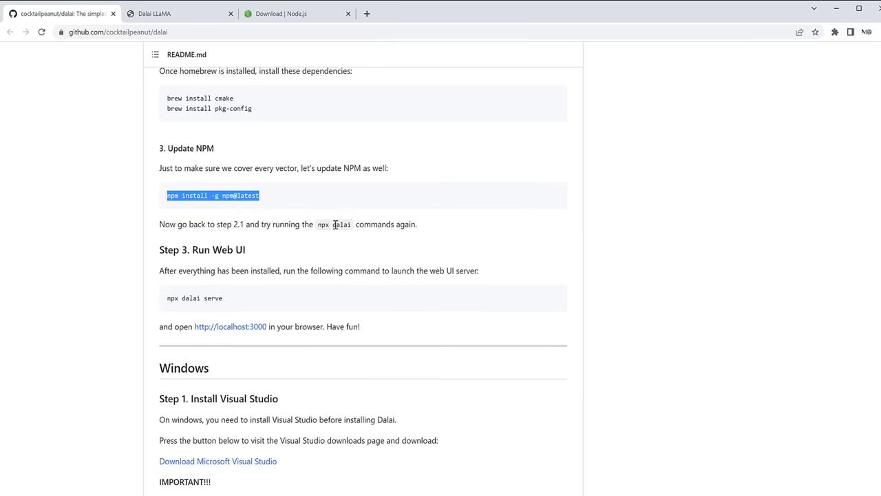
Find the Linux section's Step 2.2 Troubleshoot and highlight the python3-venv package in the Ubuntu/Debian install command
scroll(344, 234, "down", 15)
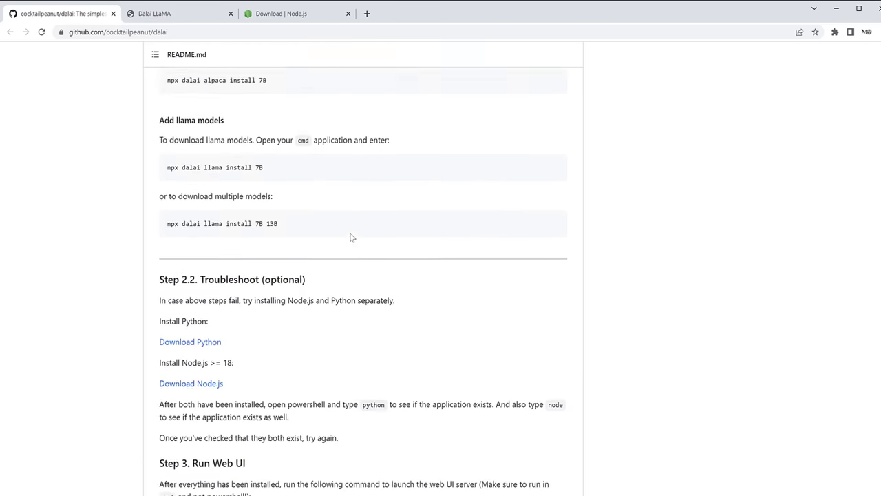
scroll(349, 238, "down", 5)
scroll(384, 283, "up", 1)
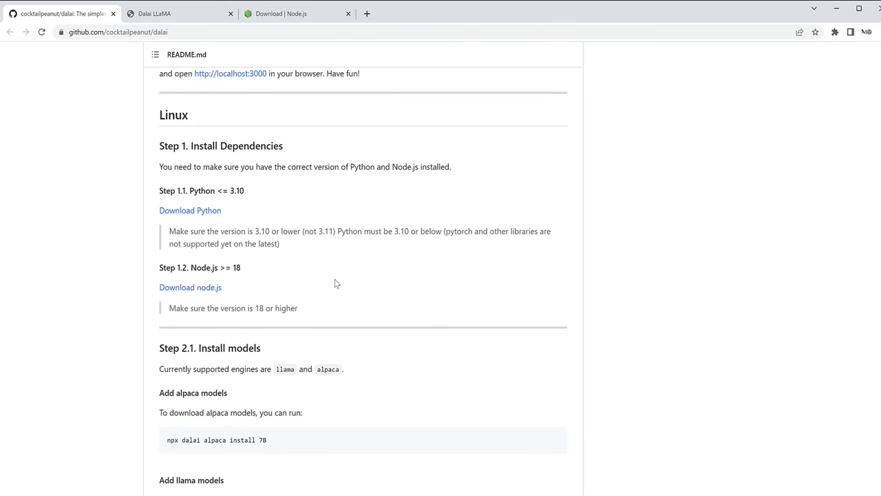
scroll(334, 276, "down", 4)
scroll(332, 269, "down", 5)
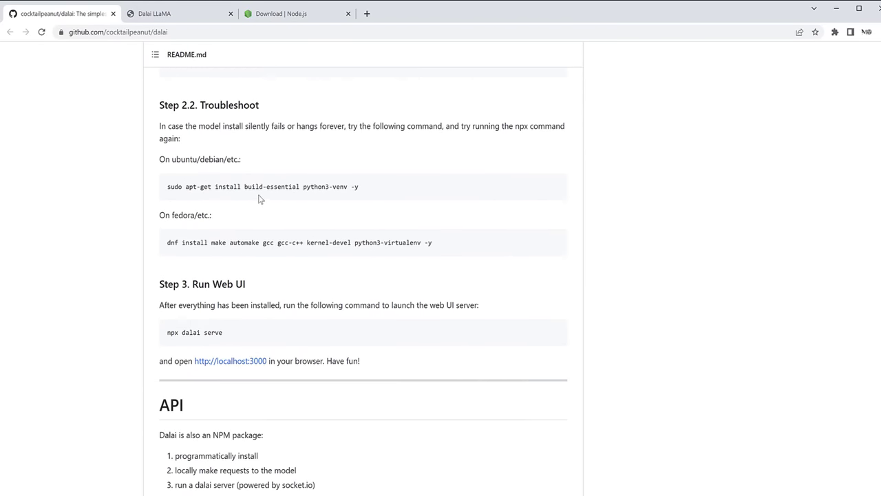
left_click_drag(247, 186, 345, 184)
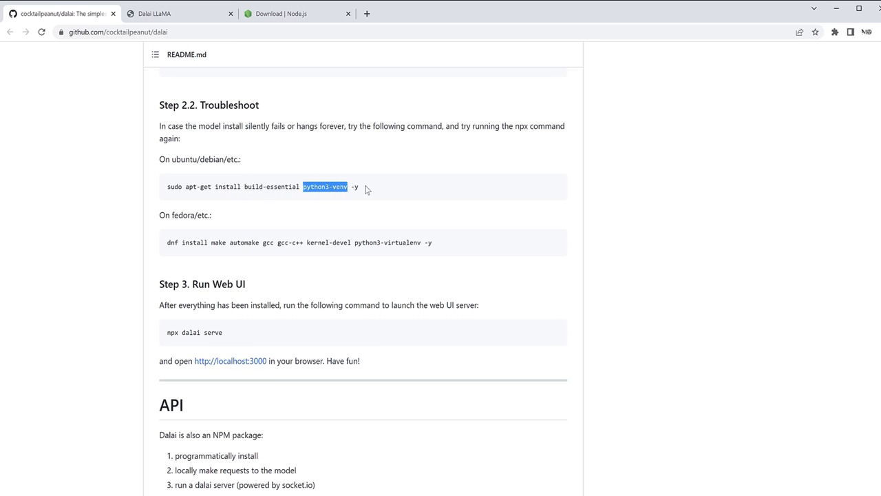
left_click(283, 210)
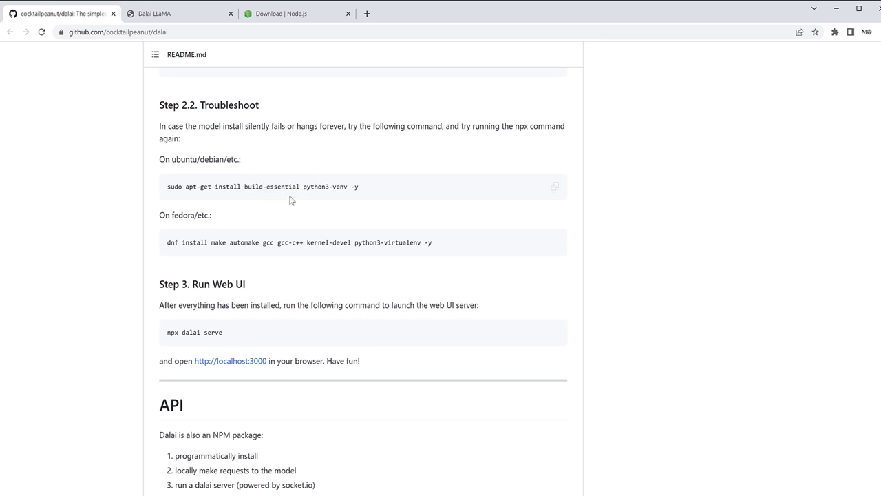
Examine the Fedora install command package by package, highlighting make, automake, gcc, gcc-c++, kernel-devel and python3-virtualenv
double_click(219, 243)
double_click(242, 242)
left_click(263, 243)
double_click(281, 242)
left_click_drag(321, 242, 436, 243)
left_click(444, 272)
scroll(380, 220, "up", 1)
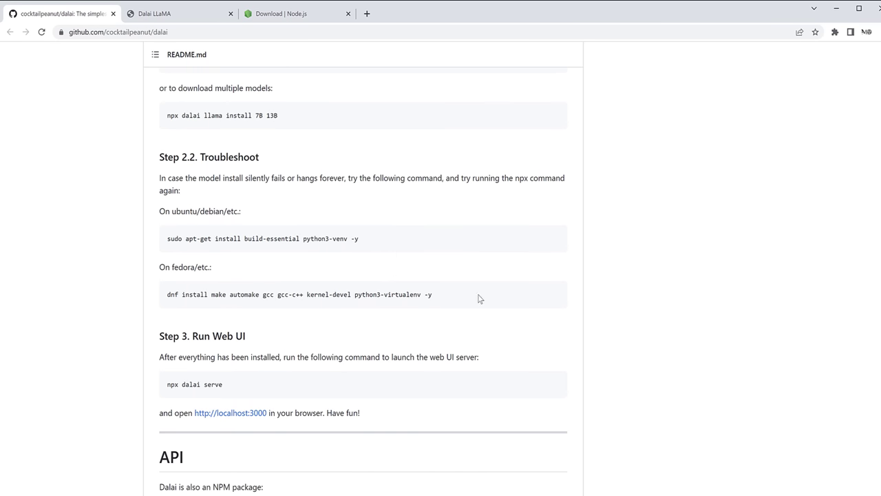
Open the Visual Studio download link from the README's Windows section in a new tab and examine the free Visual Studio 2022 Community download
scroll(461, 307, "up", 5)
scroll(452, 294, "up", 12)
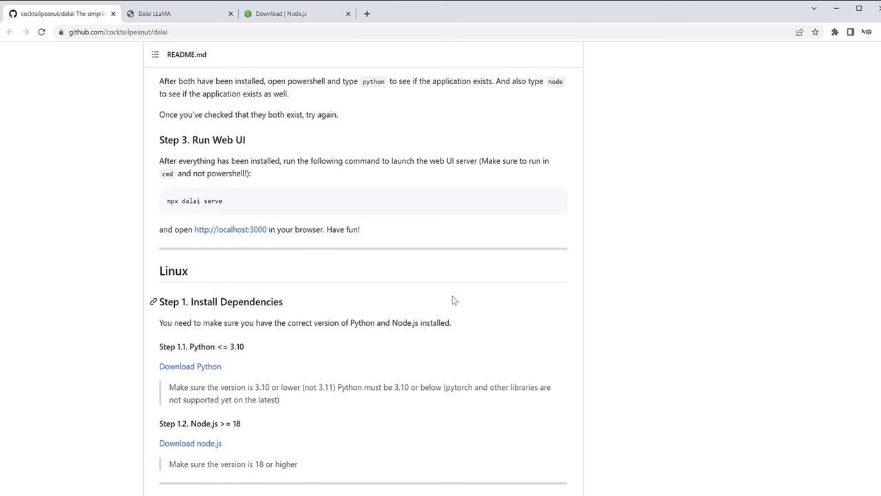
scroll(443, 270, "up", 15)
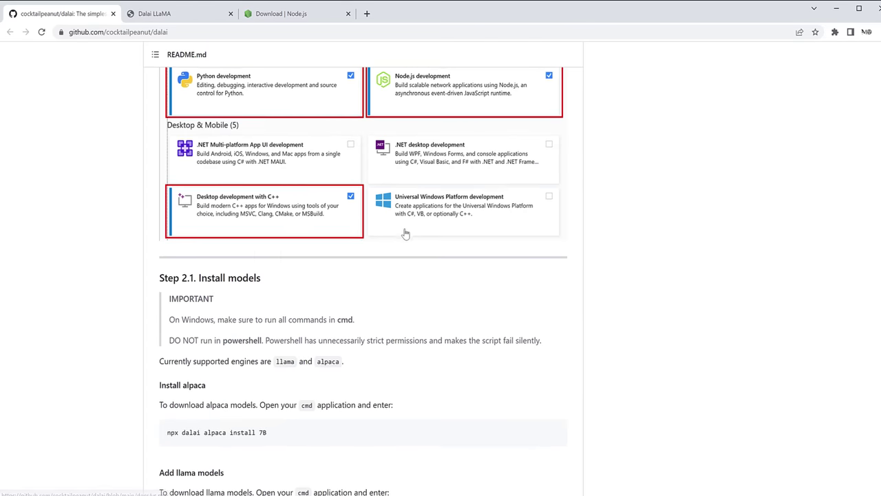
scroll(697, 249, "up", 1)
scroll(640, 243, "down", 1)
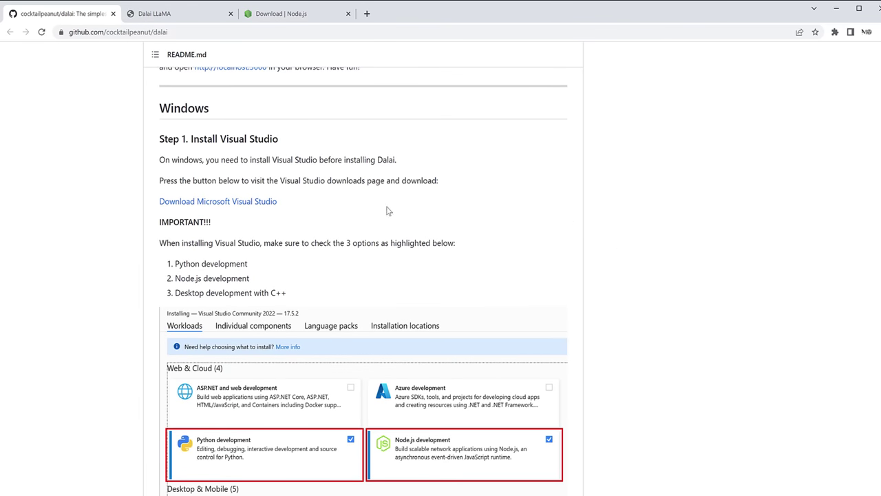
middle_click(219, 202)
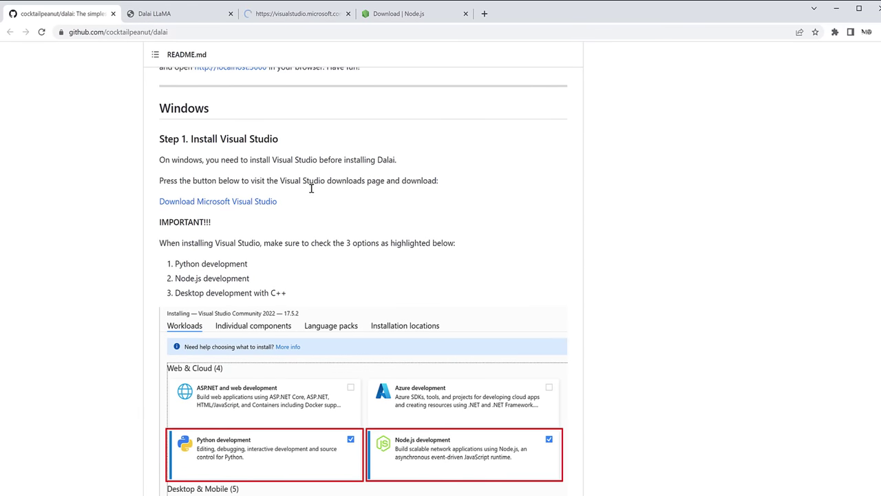
left_click(291, 17)
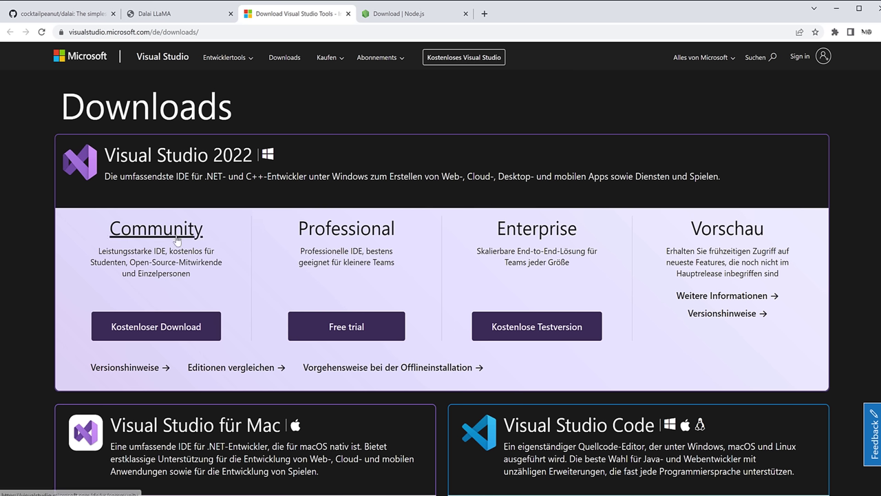
left_click(194, 323)
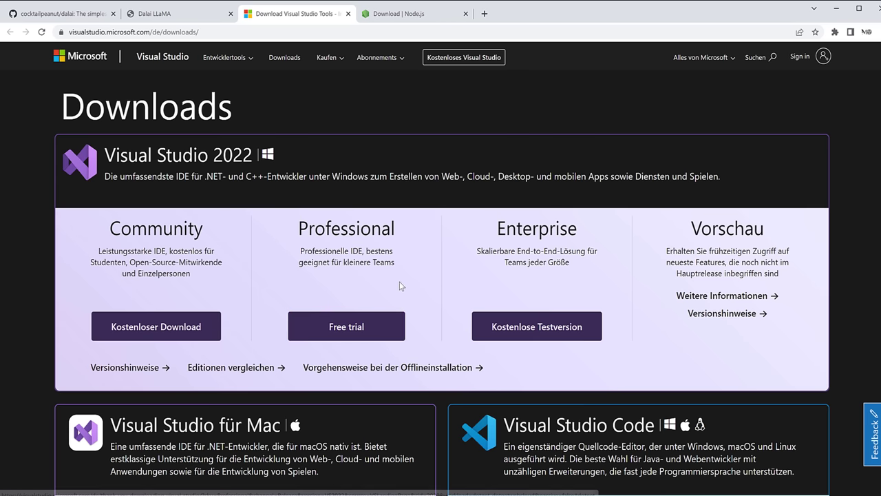
scroll(394, 274, "down", 1)
scroll(395, 274, "down", 1)
scroll(227, 173, "up", 1)
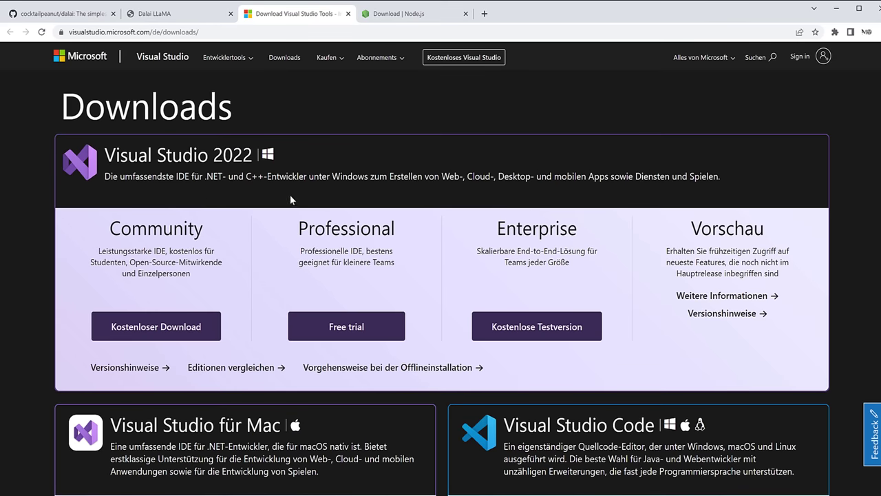
Return to the README and examine the three Visual Studio workloads required on Windows and the note about running commands in cmd
left_click(62, 13)
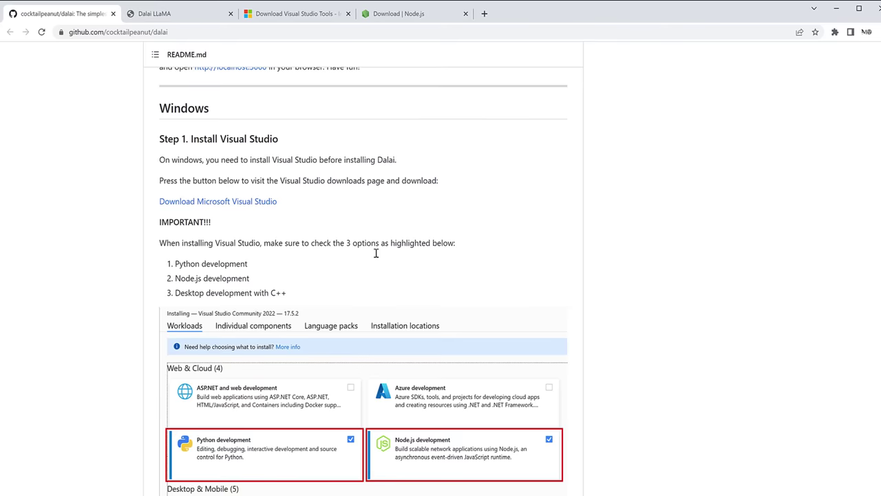
scroll(360, 291, "down", 3)
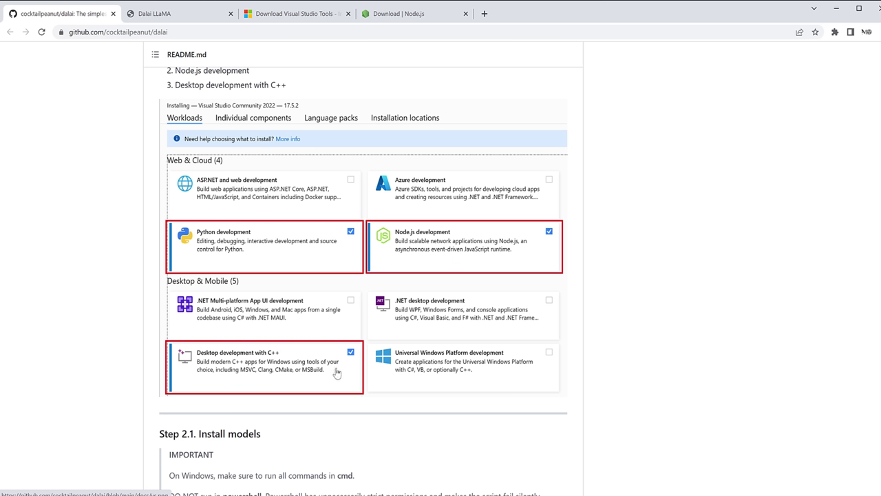
scroll(421, 366, "down", 1)
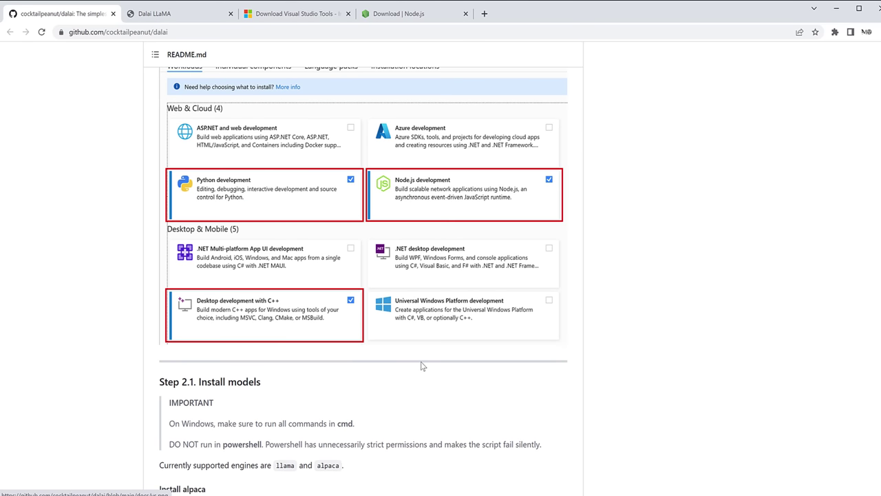
scroll(468, 372, "down", 2)
scroll(459, 320, "up", 2)
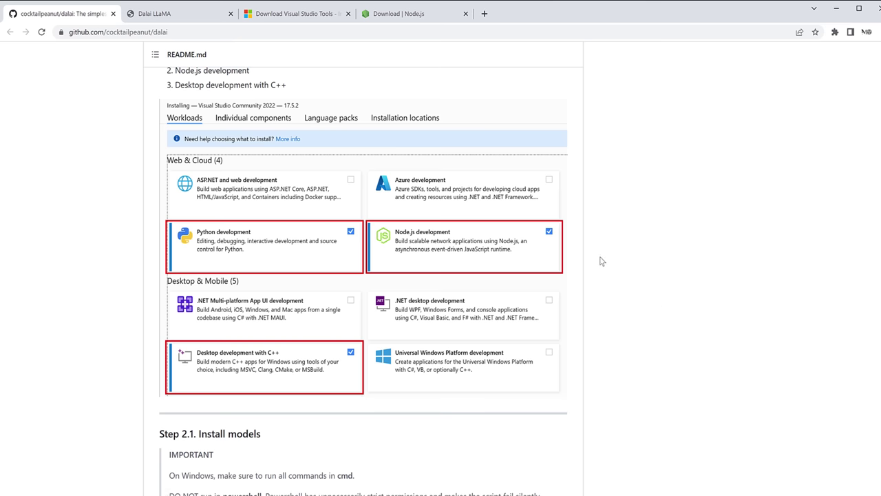
scroll(605, 265, "up", 15)
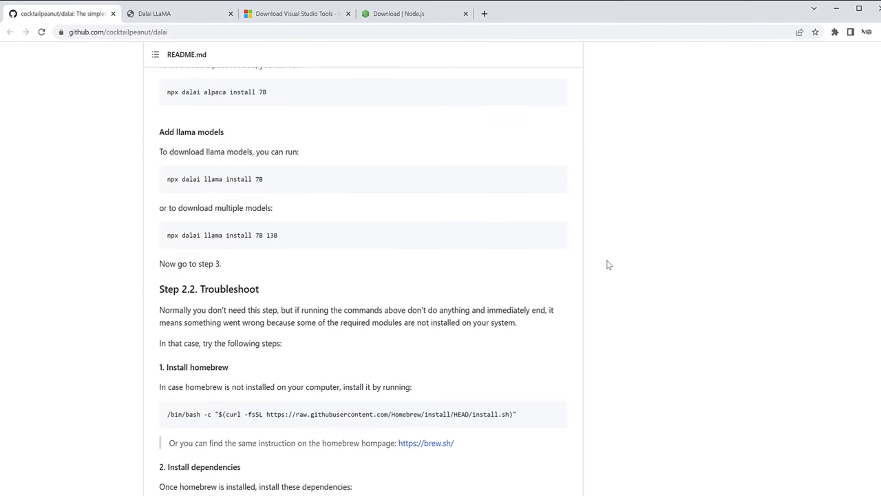
scroll(625, 287, "up", 3)
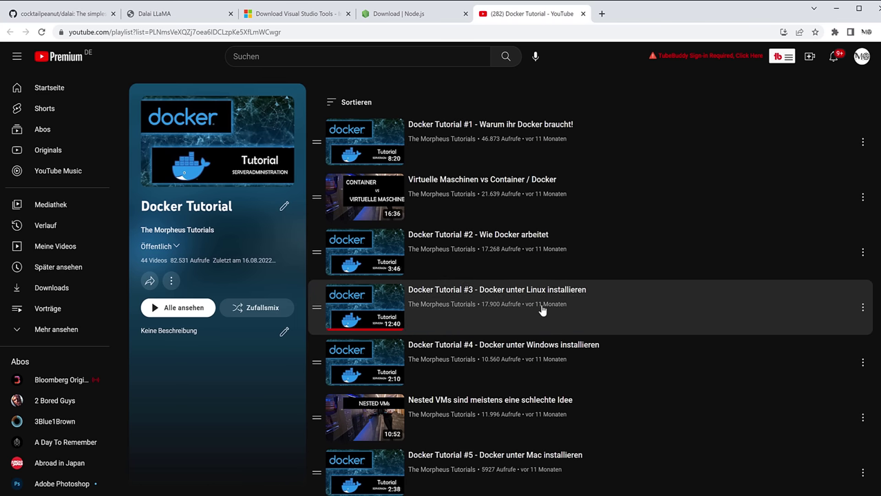
Move Docker Tutorial #5 - Docker unter Mac installieren directly above the Nested VMs video in the YouTube Docker Tutorial playlist
scroll(521, 350, "down", 2)
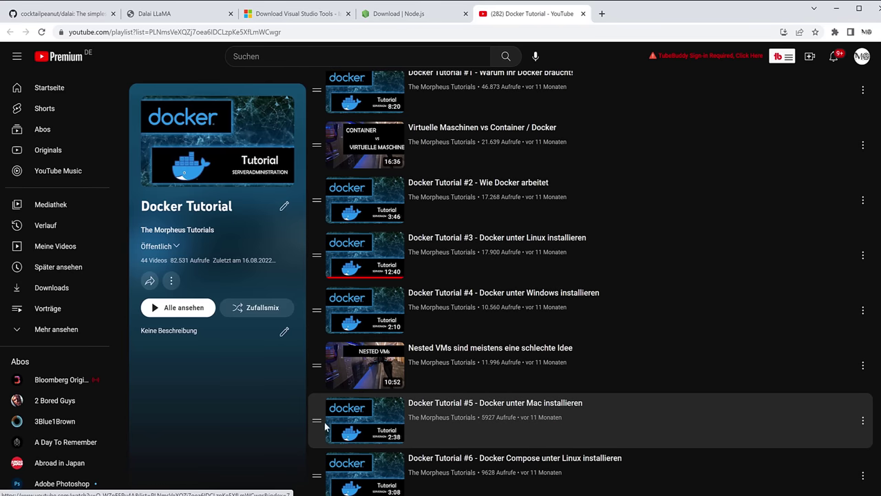
left_click_drag(317, 420, 315, 364)
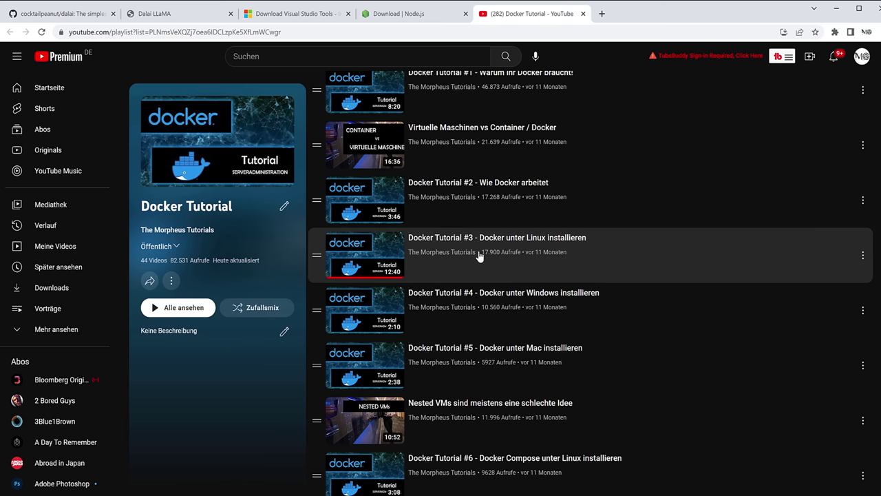
scroll(570, 390, "down", 1)
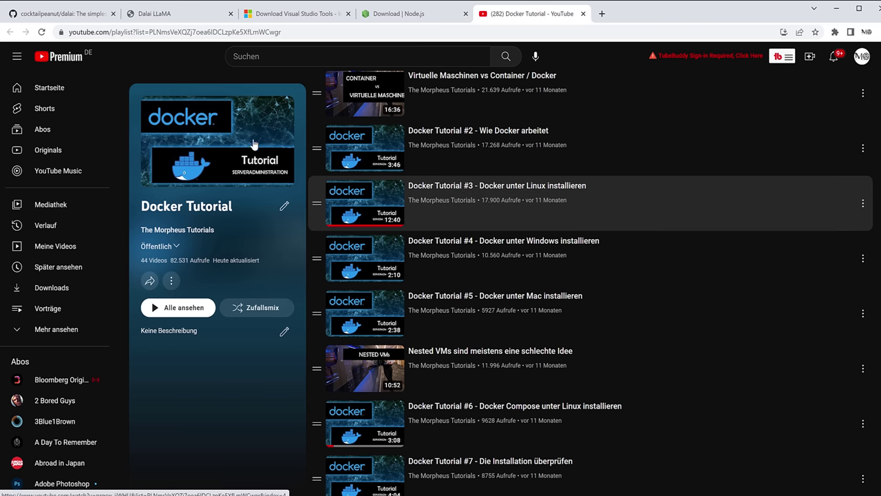
Return to the dalai GitHub repository's file overview and show its clone and ZIP download options
left_click(59, 14)
scroll(485, 220, "up", 15)
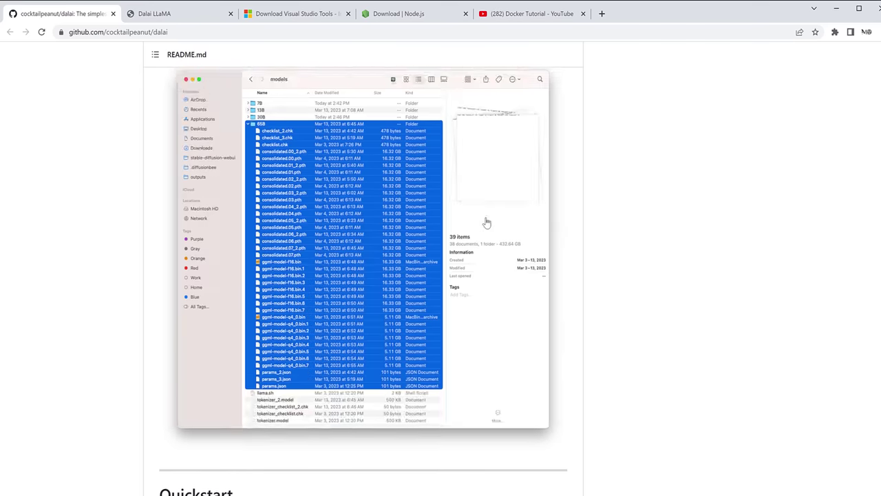
scroll(475, 212, "up", 20)
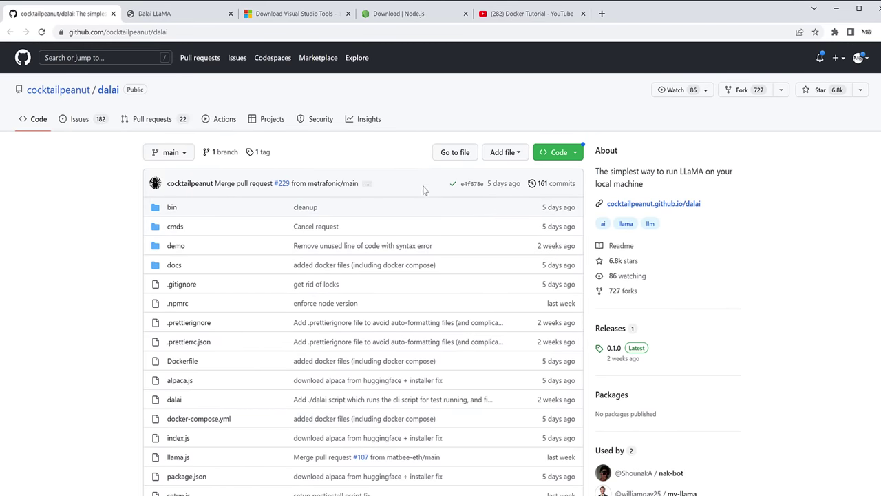
left_click(569, 152)
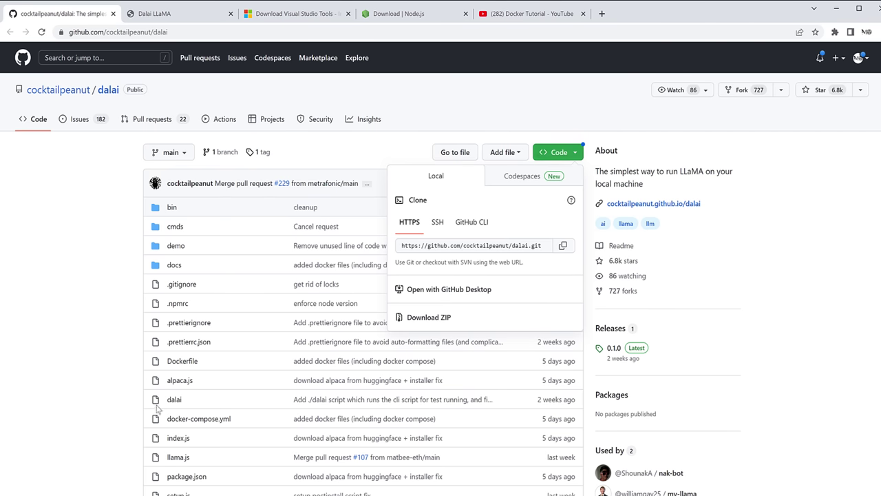
Switch to File Explorer and view the extraction options for dalai-main.zip in the Dalai LLama folder without extracting it
key("alt+Tab")
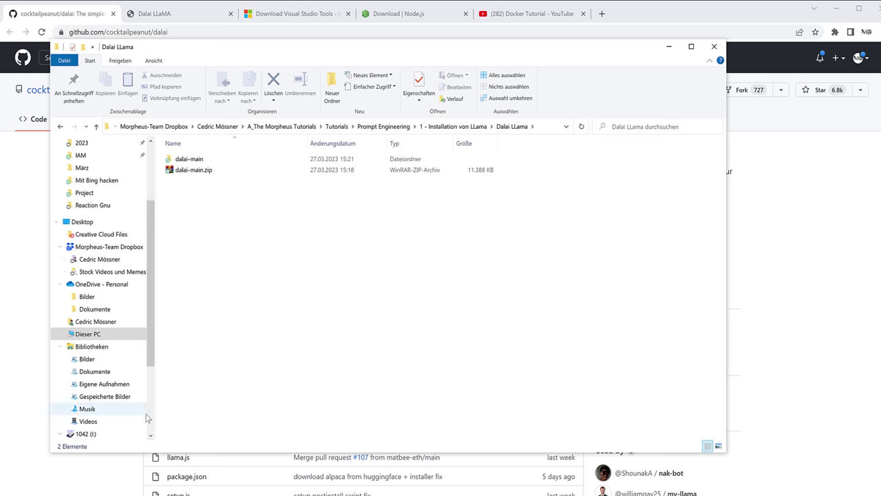
left_click(204, 172)
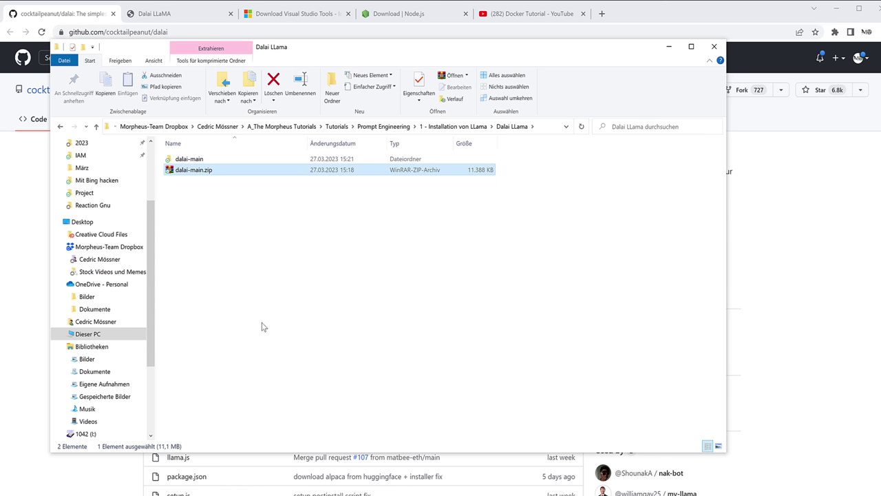
right_click(213, 174)
left_click(491, 329)
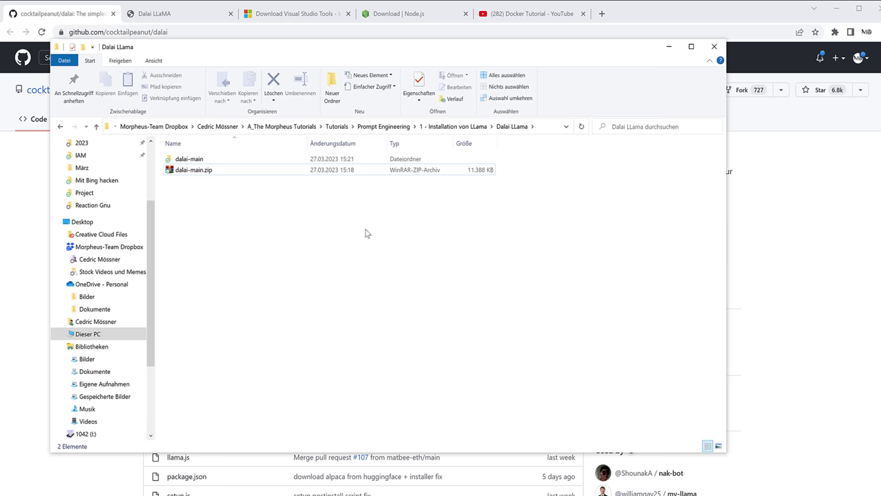
left_click(208, 172)
right_click(218, 173)
left_click(208, 172)
right_click(207, 173)
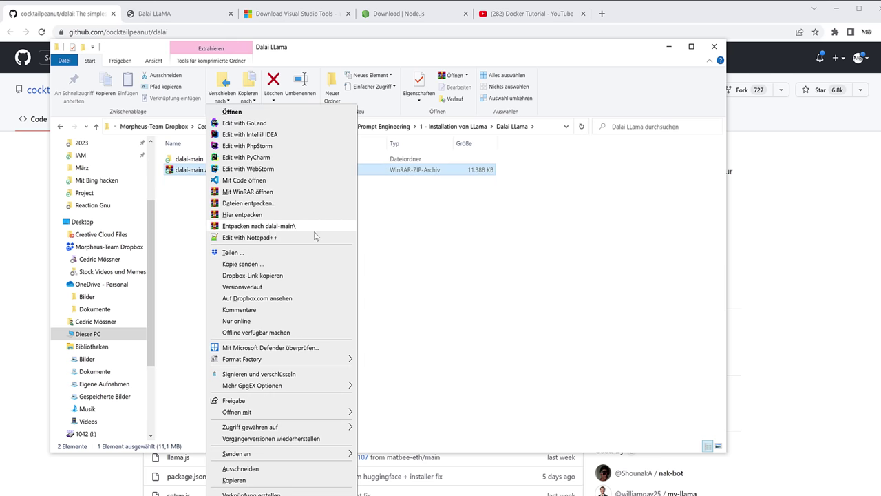
left_click(413, 289)
Open the extracted dalai-main folder and the nested dalai-main folder inside it
left_click(227, 162)
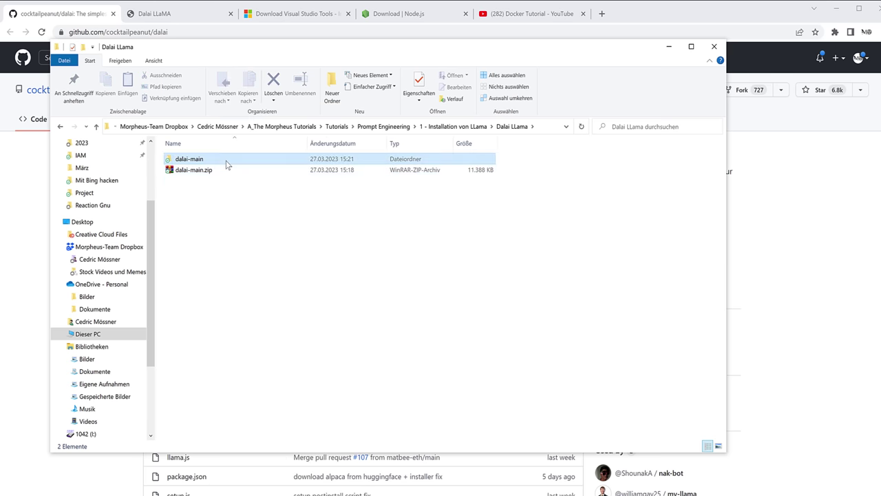
double_click(227, 163)
double_click(218, 161)
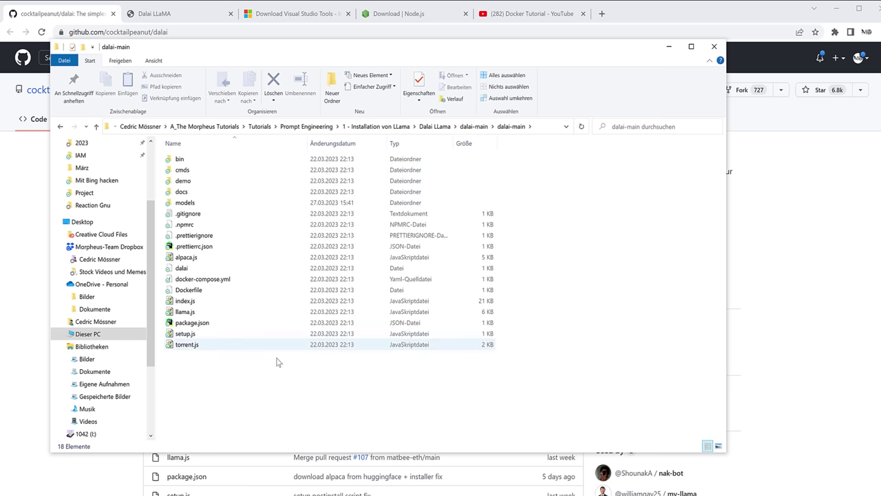
Compare the contents of the extracted dalai-main folder with the file list on the dalai GitHub page
left_click_drag(226, 414, 247, 161)
key("alt+Tab")
scroll(276, 241, "down", 2)
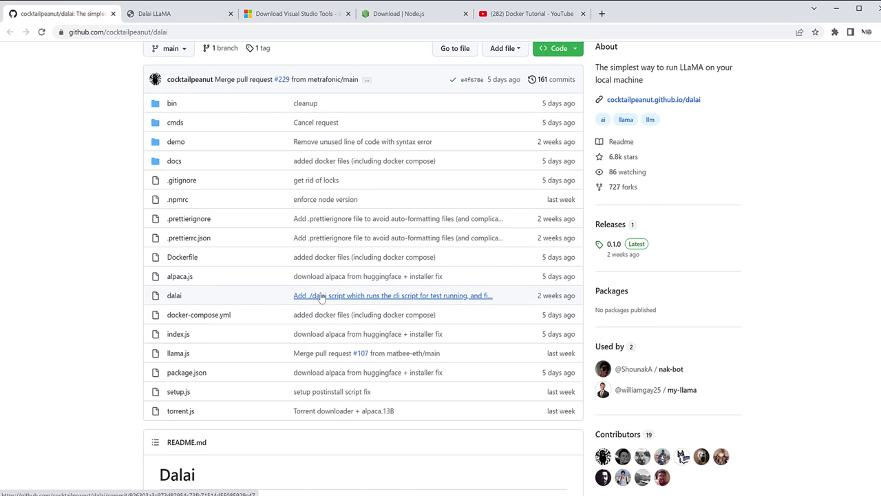
key("alt+Tab")
left_click(247, 399)
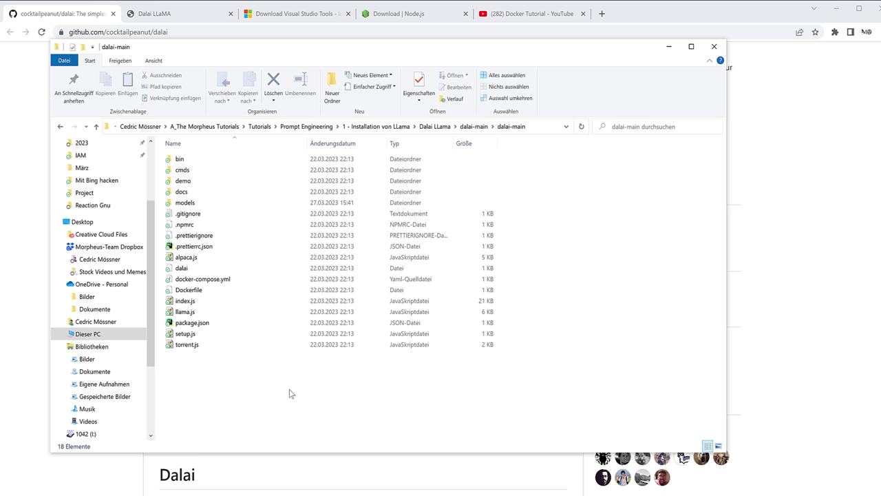
Launch PowerShell in the nested dalai-main folder and move its window out of the way
right_click(212, 383)
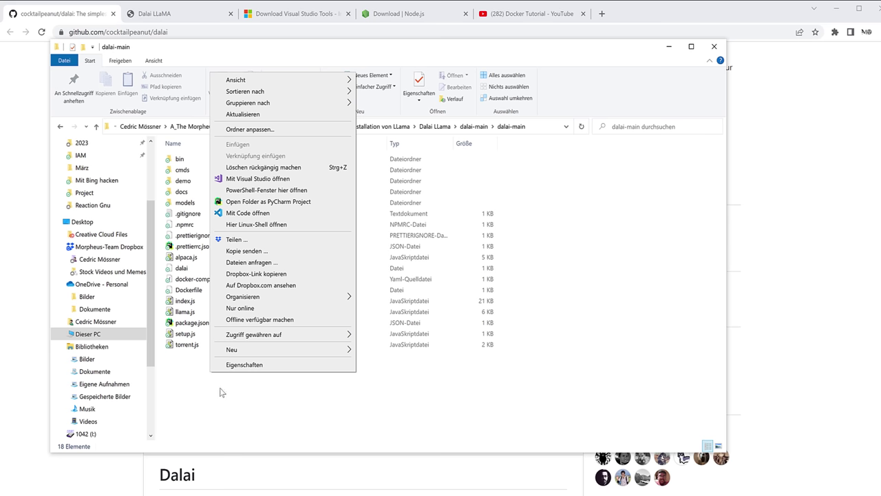
left_click(287, 193)
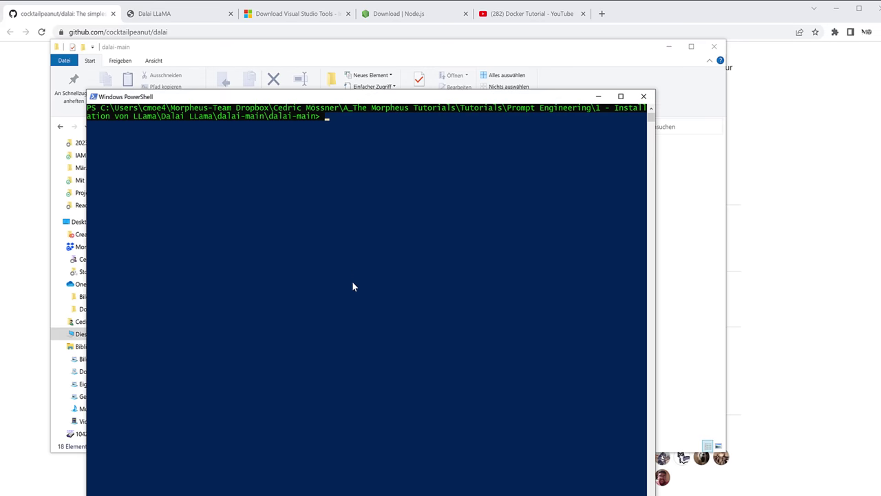
left_click_drag(397, 96, 466, 55)
Find the Docker compose section under Quickstart in the dalai README and highlight the command docker compose build
left_click(169, 34)
scroll(328, 255, "down", 10)
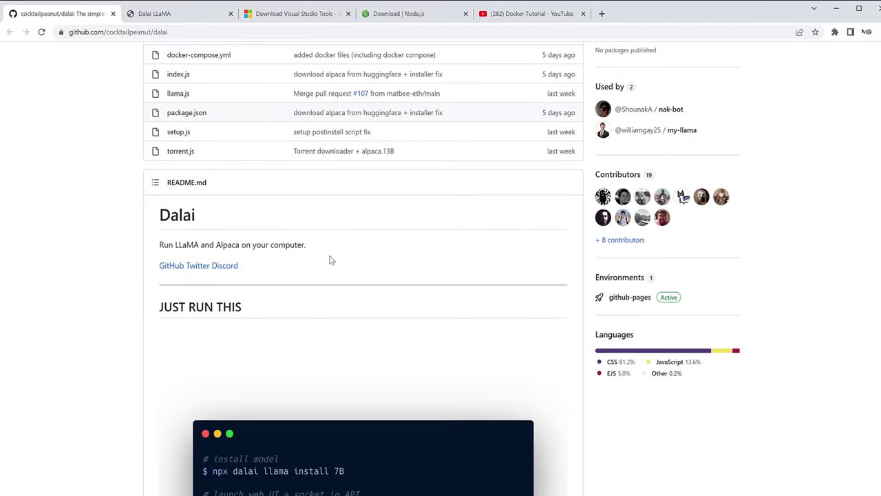
scroll(329, 258, "down", 13)
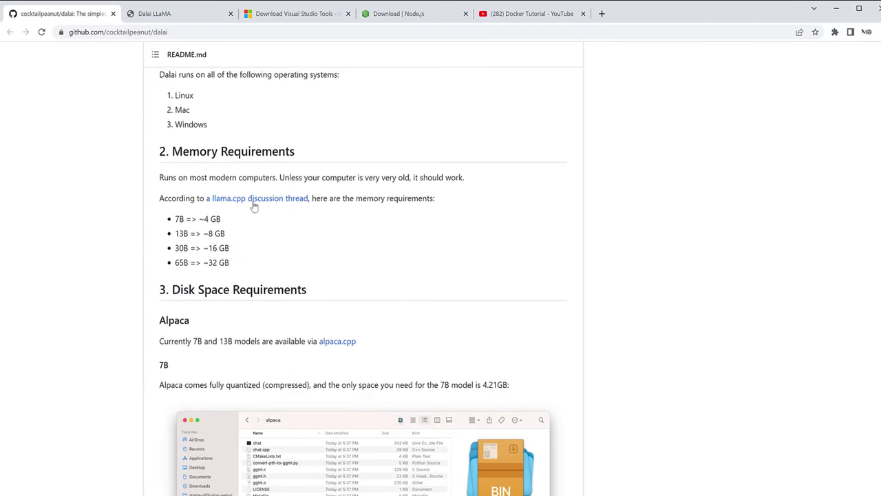
scroll(275, 206, "down", 20)
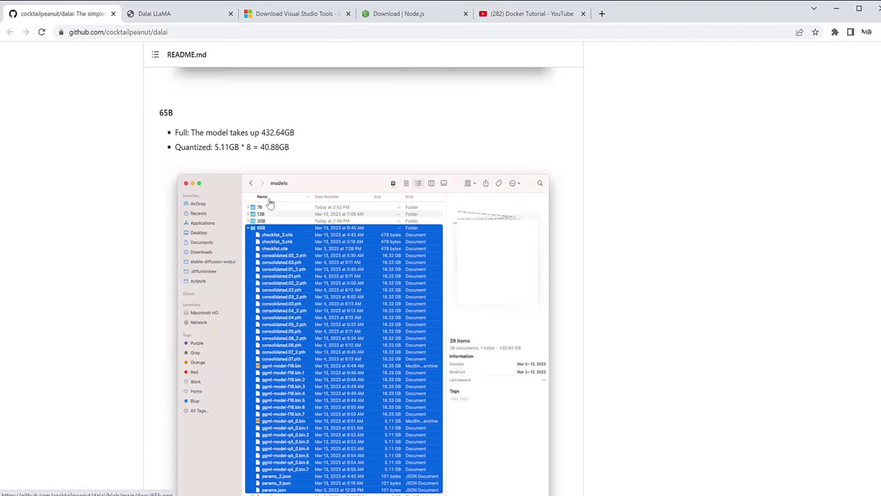
scroll(266, 197, "up", 5)
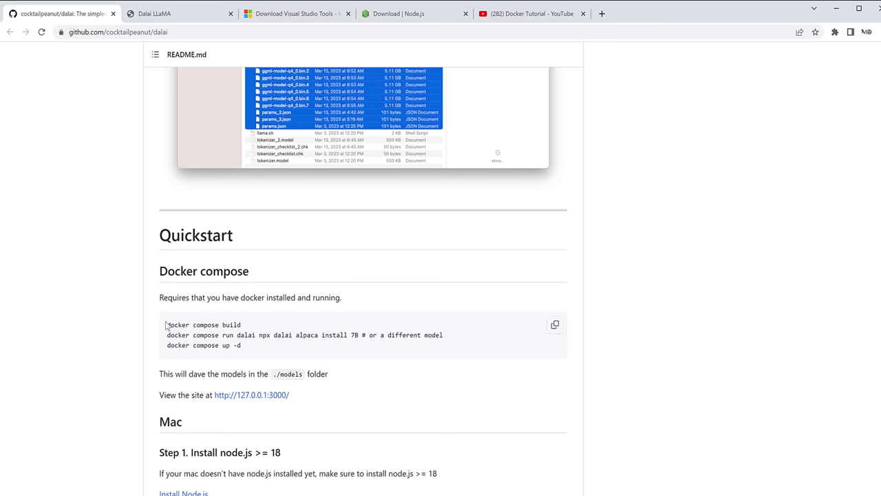
left_click_drag(167, 324, 249, 328)
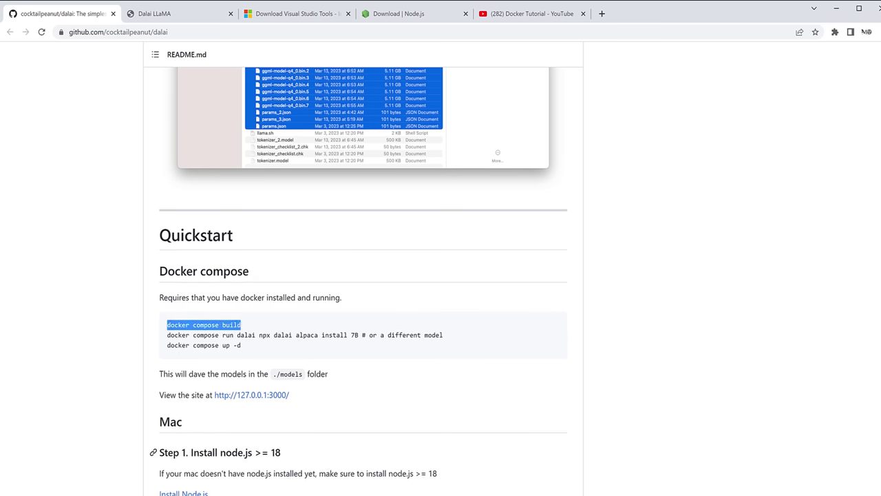
Point out docker-compose.yml and Dockerfile in the dalai-main folder and bring up the PowerShell window
key("alt+Tab")
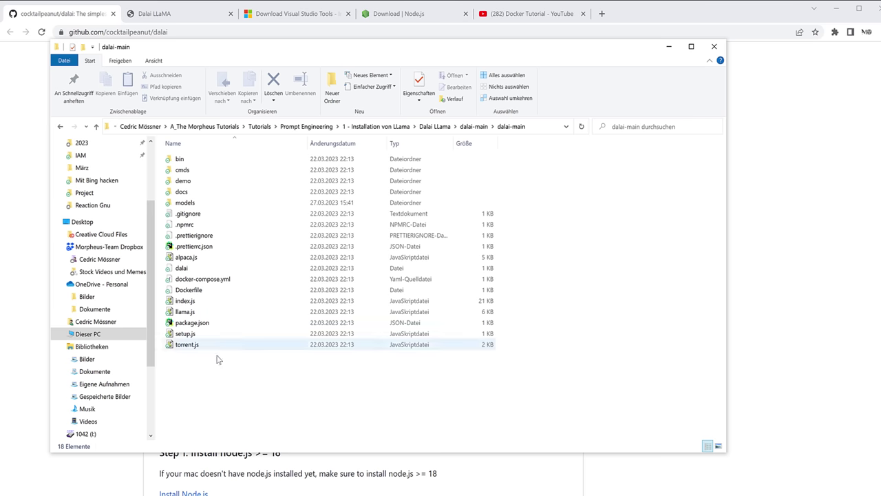
left_click(206, 280)
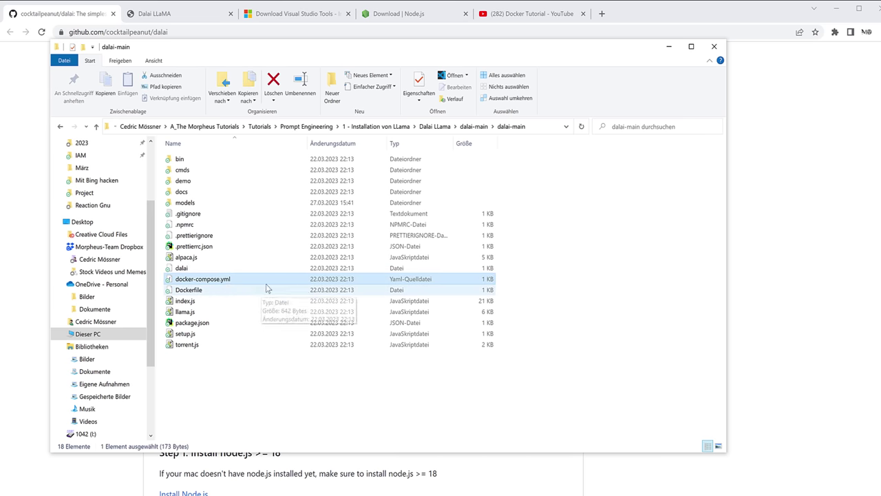
left_click(209, 290)
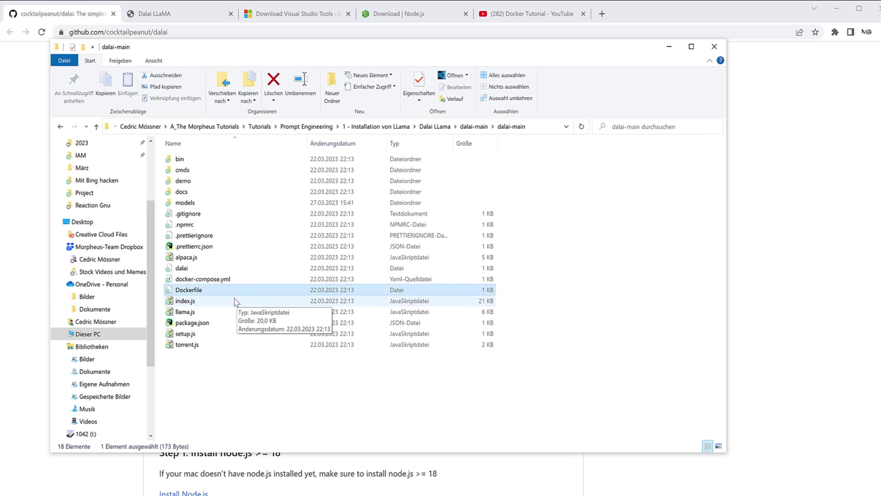
left_click(236, 411)
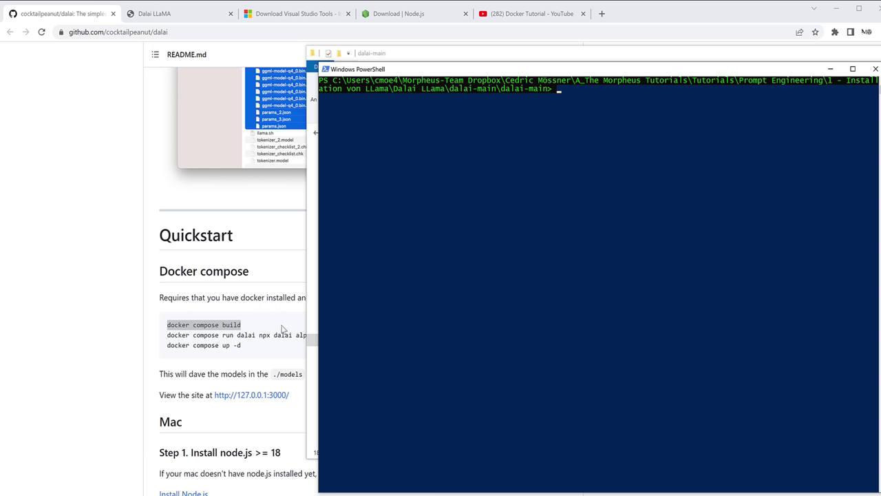
left_click(544, 282)
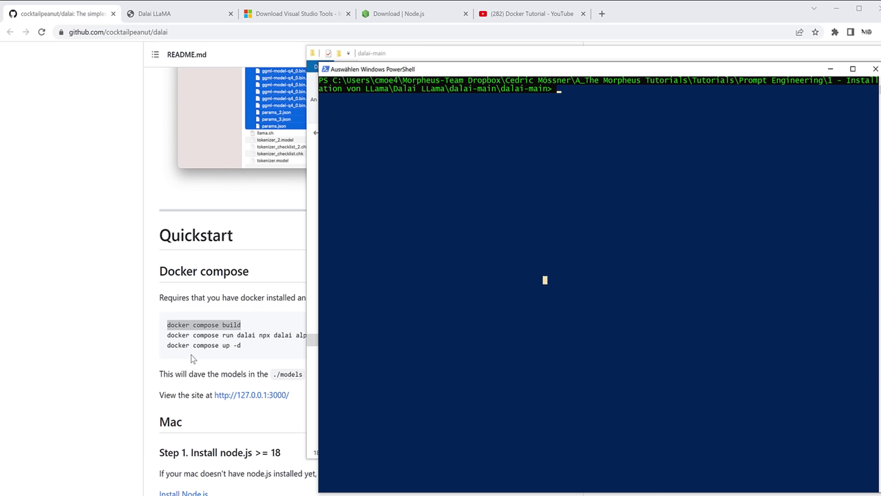
Try to transfer the README command docker compose run dalai npx dalai alpaca install 7B to PowerShell
left_click(173, 335)
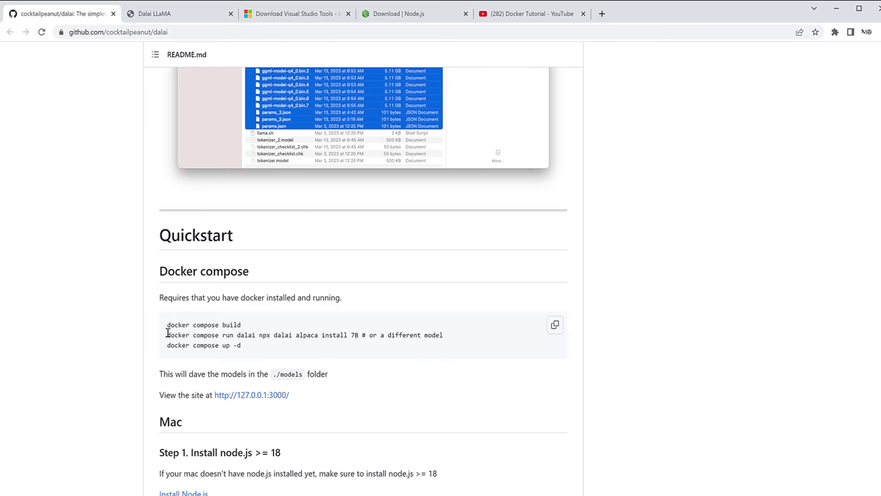
left_click_drag(167, 335, 360, 336)
left_click(363, 337)
double_click(355, 335)
left_click(544, 280)
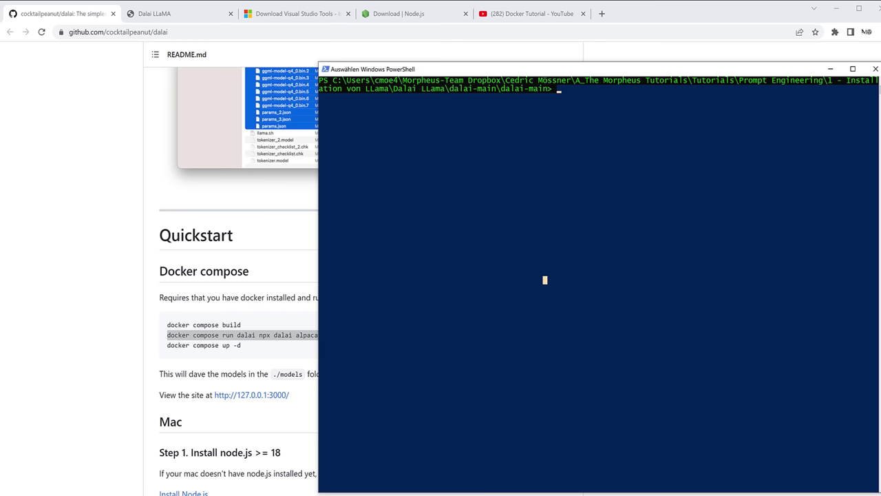
left_click(548, 364)
left_click(608, 241)
left_click(603, 218)
left_click_drag(534, 69, 880, 69)
Copy docker compose run dalai npx dalai alpaca install 7B from the README into PowerShell and discard it without running it
mouse_move(489, 337)
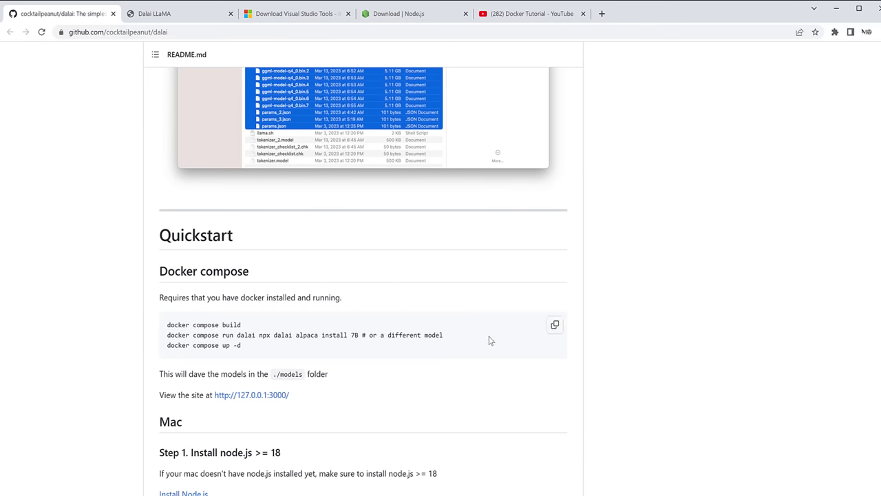
left_click(557, 327)
left_click(558, 328)
left_click_drag(358, 335, 166, 337)
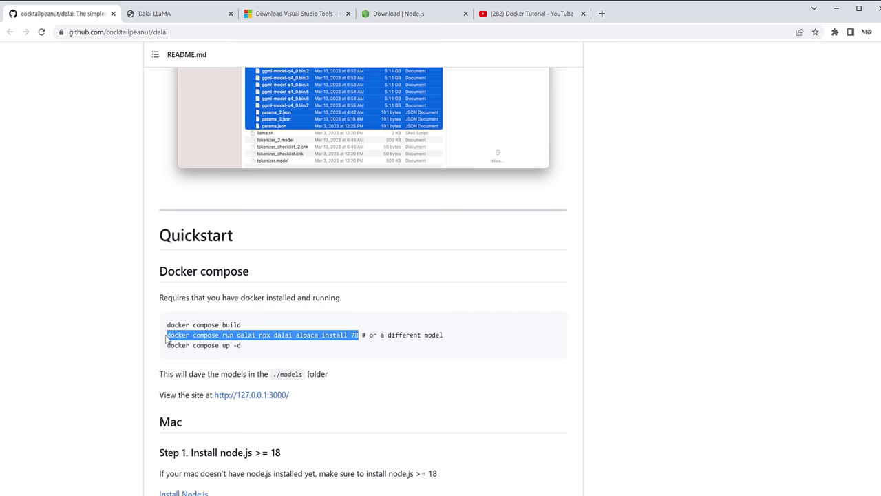
right_click(197, 334)
left_click(217, 342)
key("alt+Tab")
right_click(580, 197)
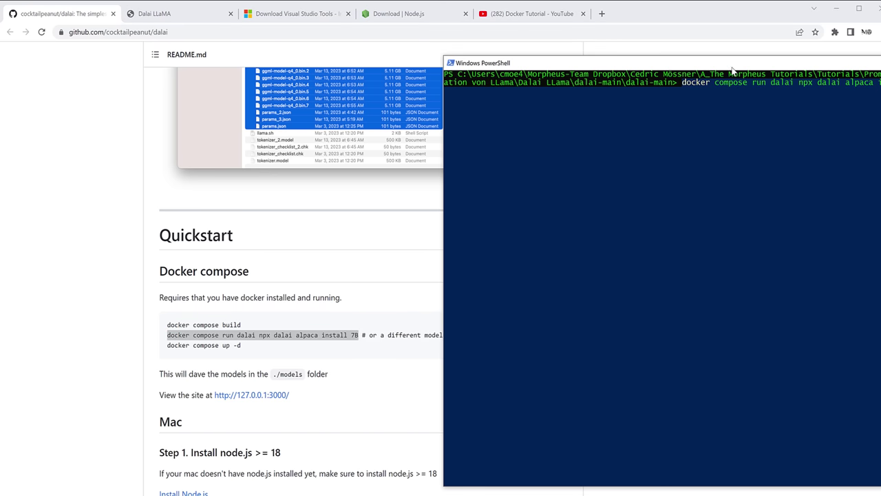
left_click_drag(732, 69, 484, 63)
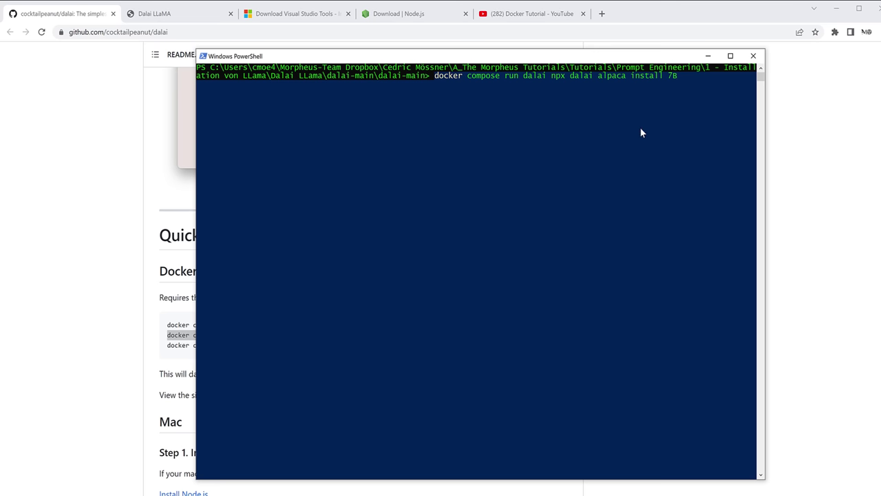
key("ctrl+c")
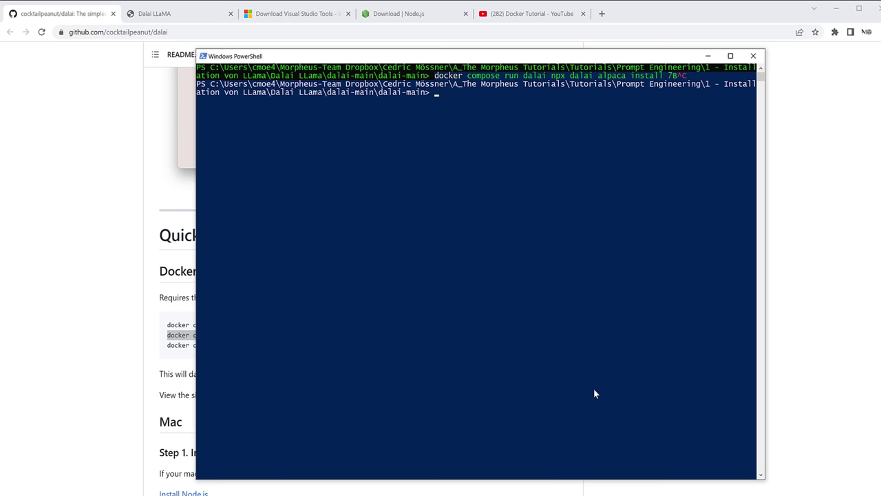
Enter the command docker compose up -d at the PowerShell prompt without running it
left_click_drag(397, 57, 592, 37)
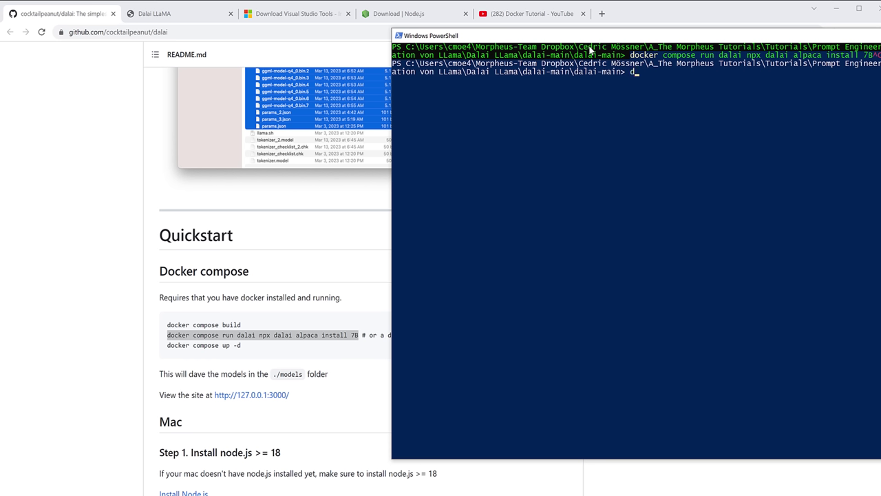
type("ocker compose up -d")
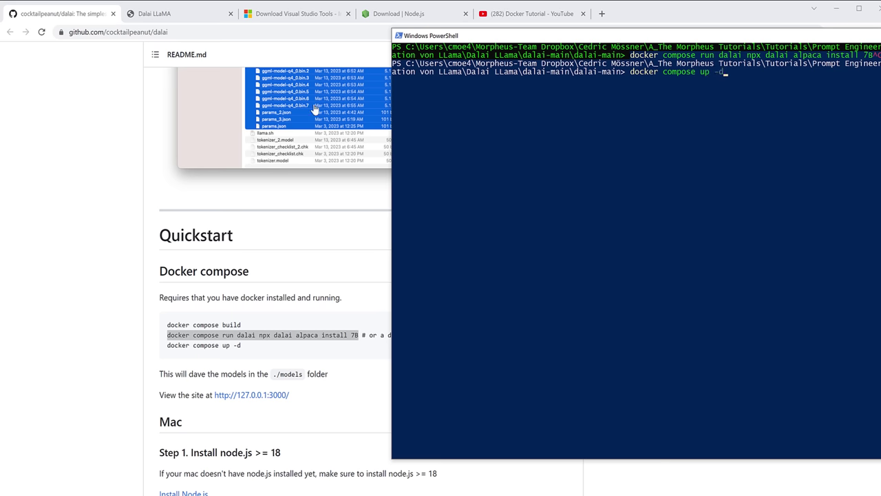
left_click(102, 309)
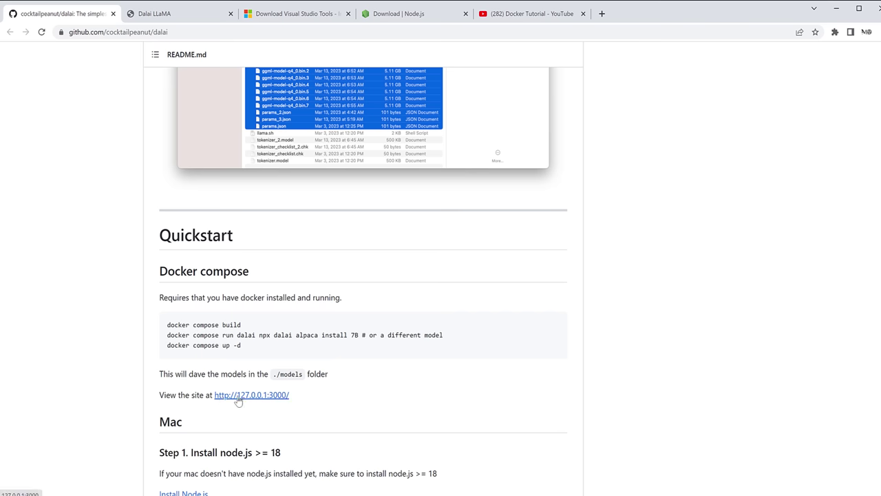
middle_click(275, 397)
left_click(191, 15)
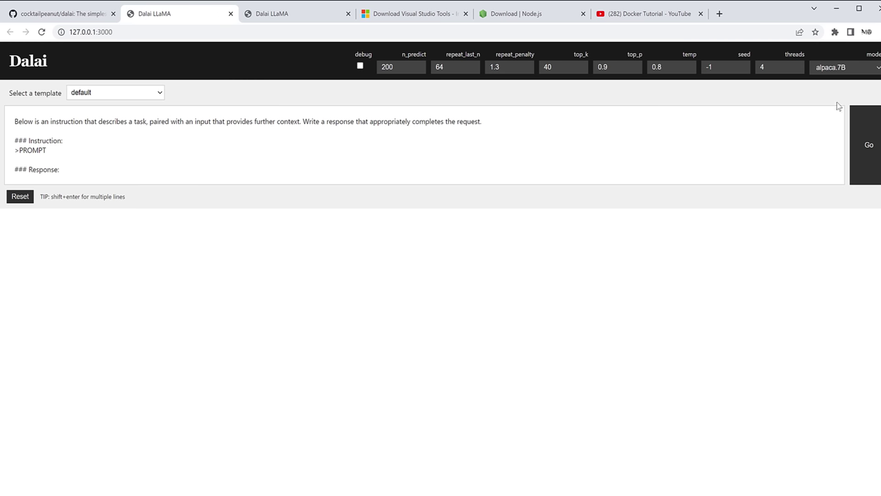
left_click(859, 69)
left_click(827, 98)
Replace the PROMPT placeholder with "Why are alpacas the coolest animals?" and submit the request to alpaca.7B
double_click(38, 150)
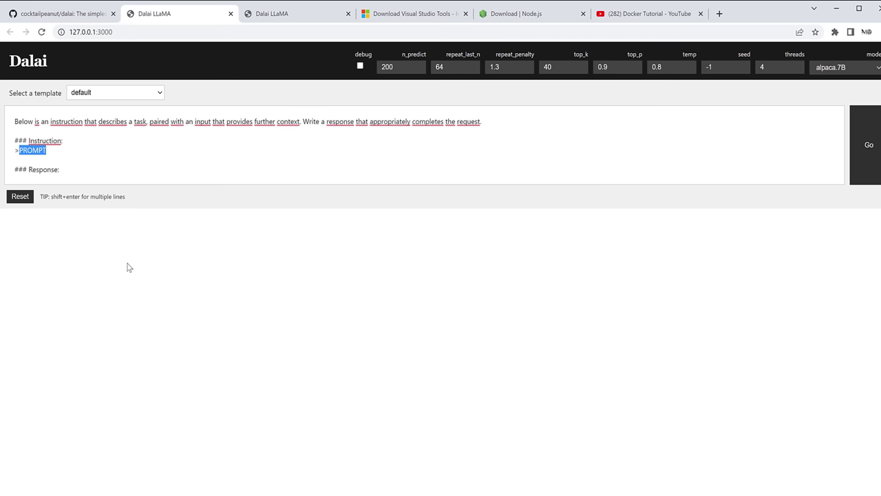
type("Why are alpacas")
type("the coolest")
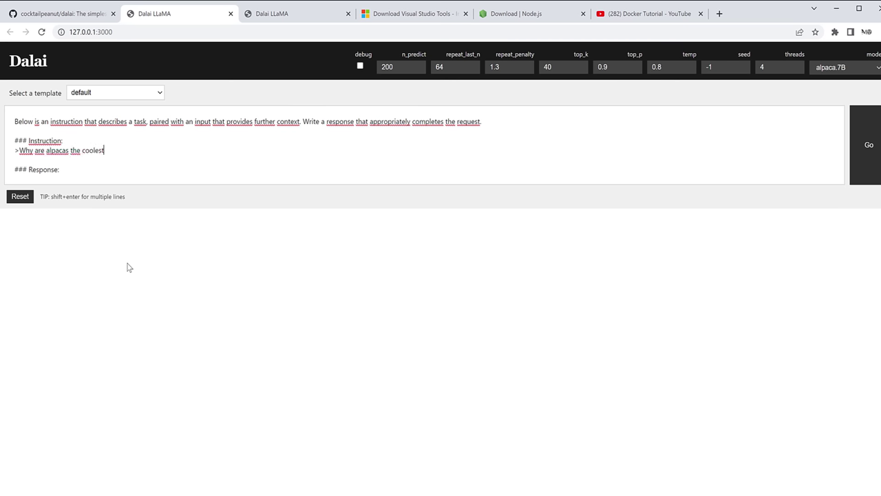
type(" an")
left_click(869, 170)
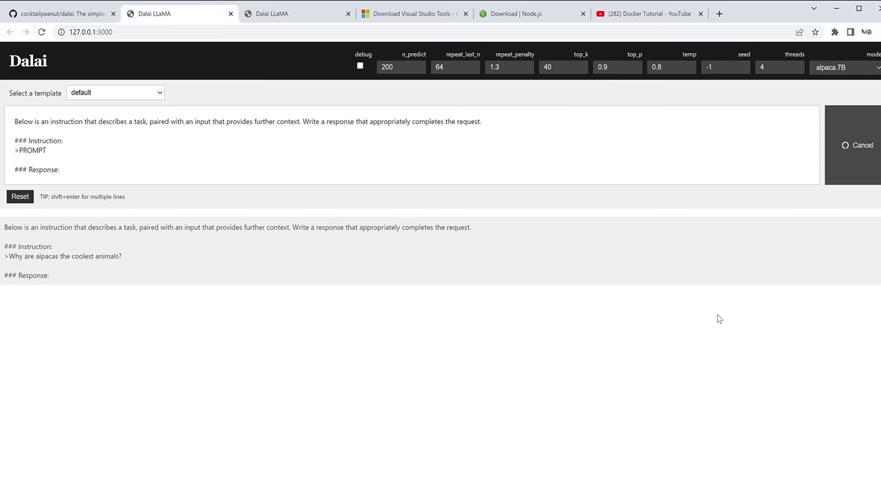